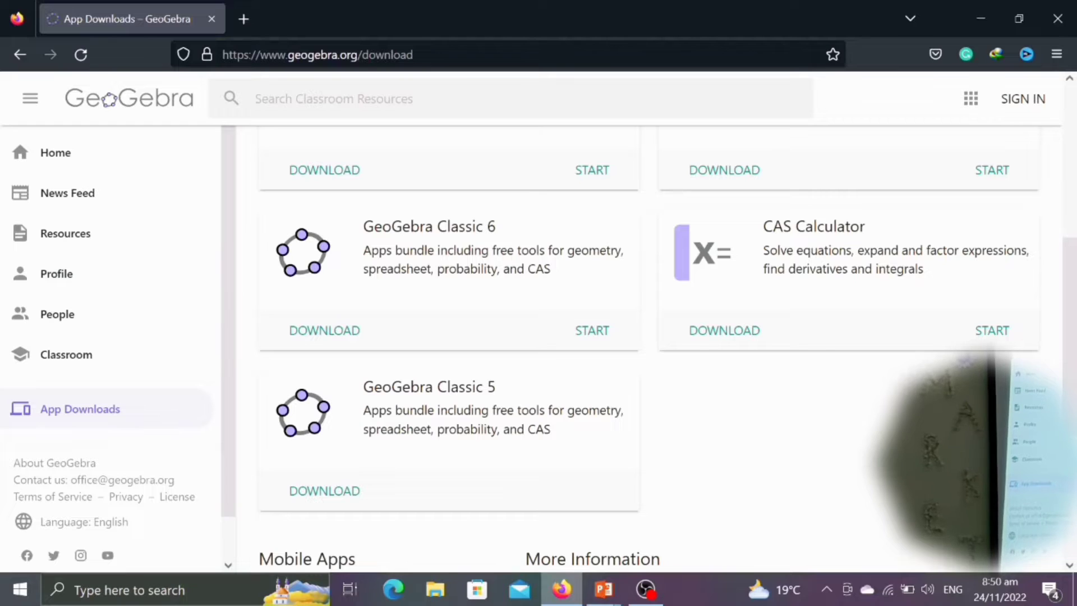
{"action": "key", "text": "ctrl+2"}
{"action": "left_click_drag", "start_coordinate": [353, 209], "coordinate": [515, 238]}
{"action": "left_click_drag", "start_coordinate": [353, 370], "coordinate": [514, 400]}
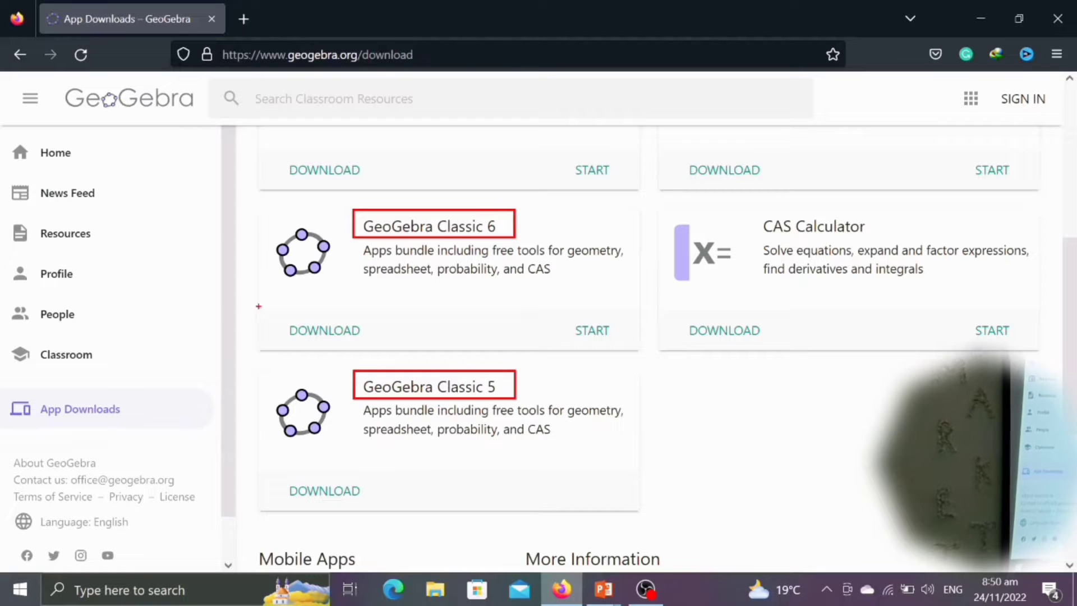
{"action": "mouse_move", "coordinate": [253, 254]}
{"action": "left_mouse_down"}
{"action": "mouse_move", "coordinate": [317, 236]}
{"action": "mouse_move", "coordinate": [339, 245]}
{"action": "left_mouse_up"}
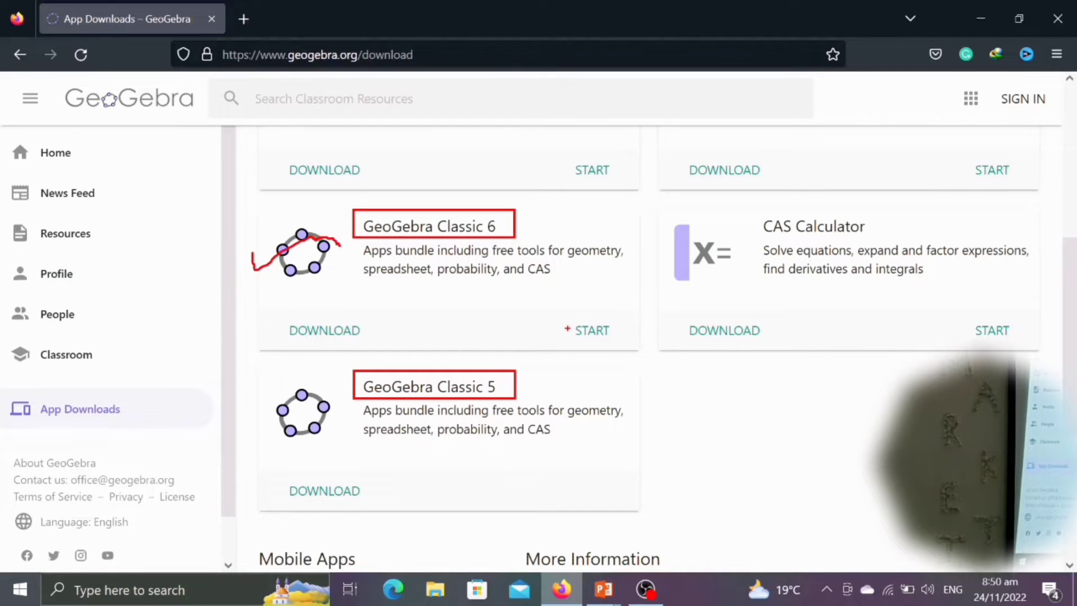
{"action": "mouse_move", "coordinate": [274, 314]}
{"action": "left_mouse_down"}
{"action": "mouse_move", "coordinate": [305, 339]}
{"action": "mouse_move", "coordinate": [390, 343]}
{"action": "mouse_move", "coordinate": [404, 300]}
{"action": "mouse_move", "coordinate": [443, 295]}
{"action": "left_mouse_up"}
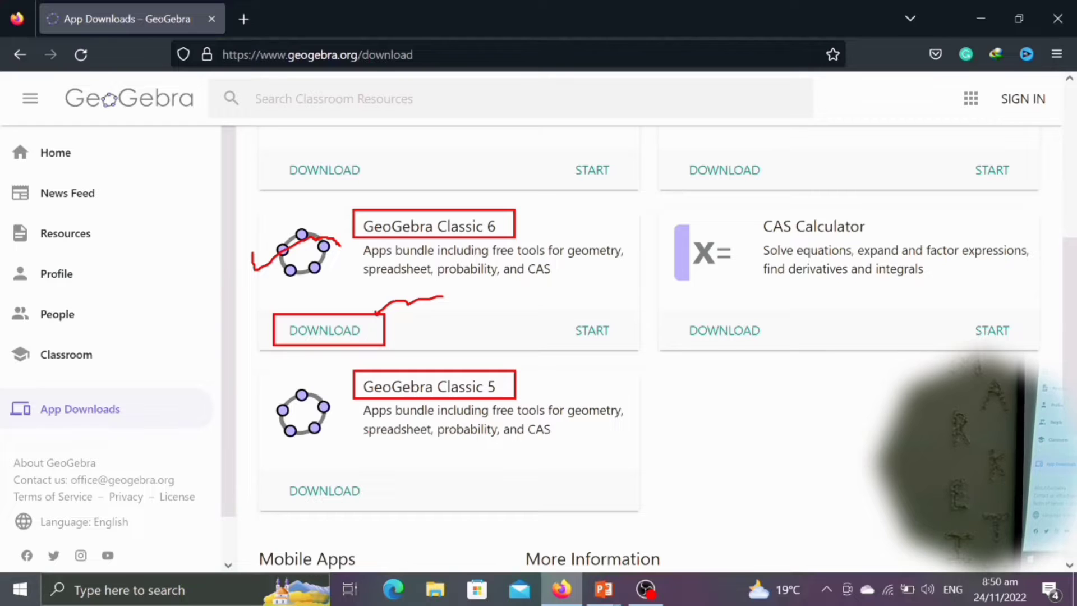
{"action": "mouse_move", "coordinate": [556, 306]}
{"action": "left_mouse_down"}
{"action": "mouse_move", "coordinate": [626, 356]}
{"action": "mouse_move", "coordinate": [642, 355]}
{"action": "mouse_move", "coordinate": [625, 349]}
{"action": "left_mouse_up"}
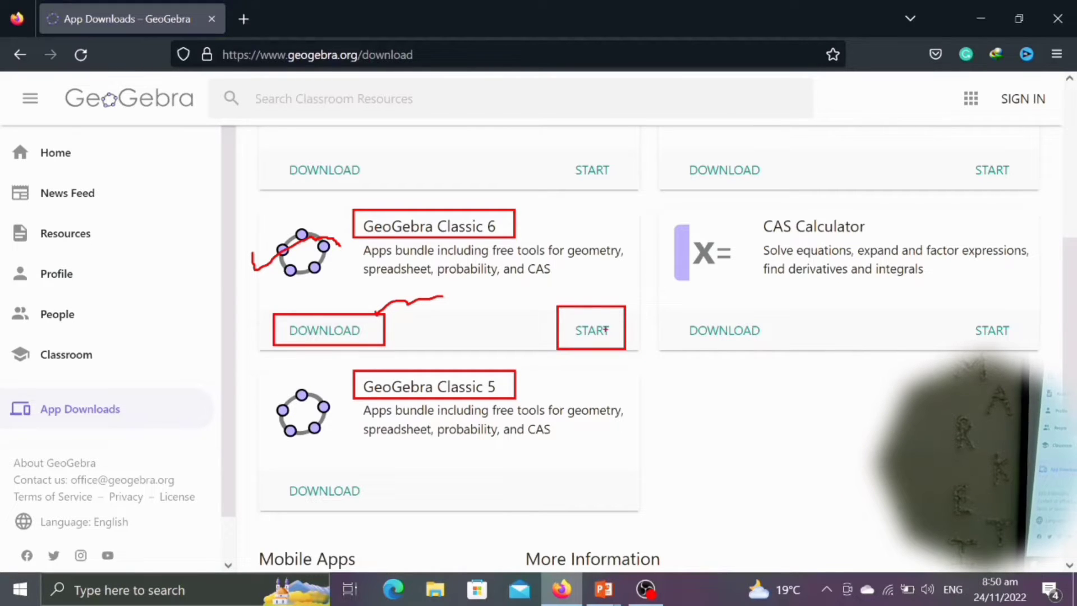
{"action": "left_click_drag", "start_coordinate": [590, 304], "coordinate": [620, 291]}
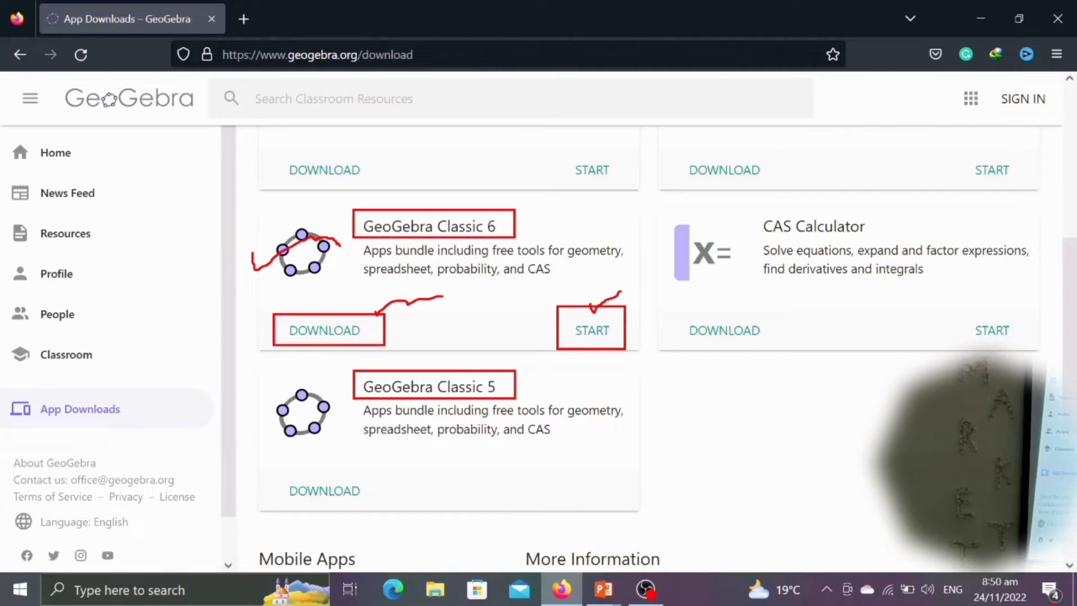
{"action": "key", "text": "Escape"}
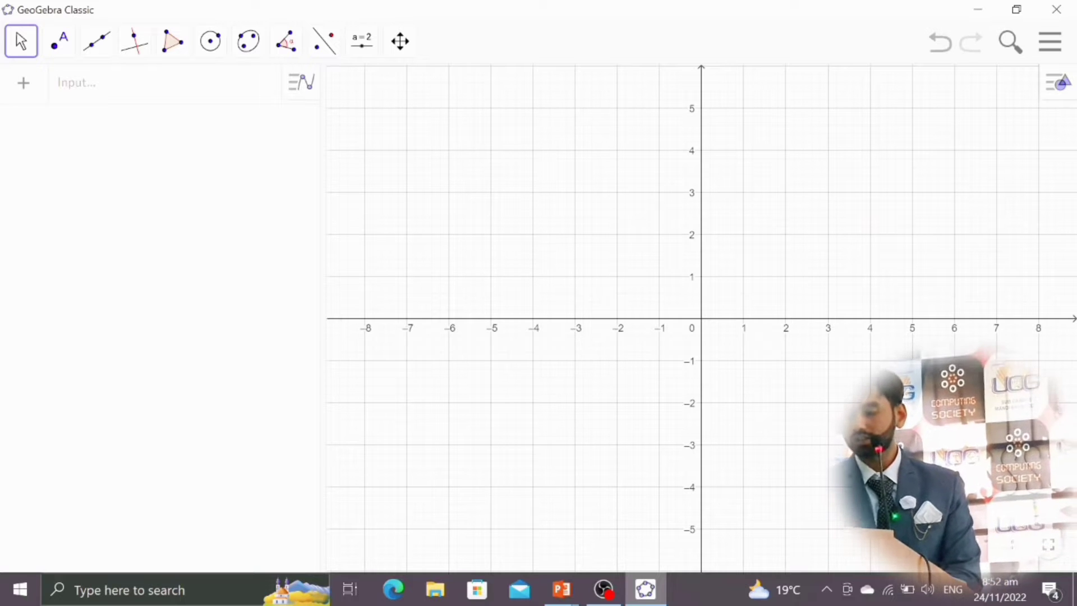
Draw a triangle polygon in the first quadrant with vertices at about (6.38, 6.1), (9.18, 3) and (3.34, 2.96)
{"action": "left_click", "coordinate": [20, 44]}
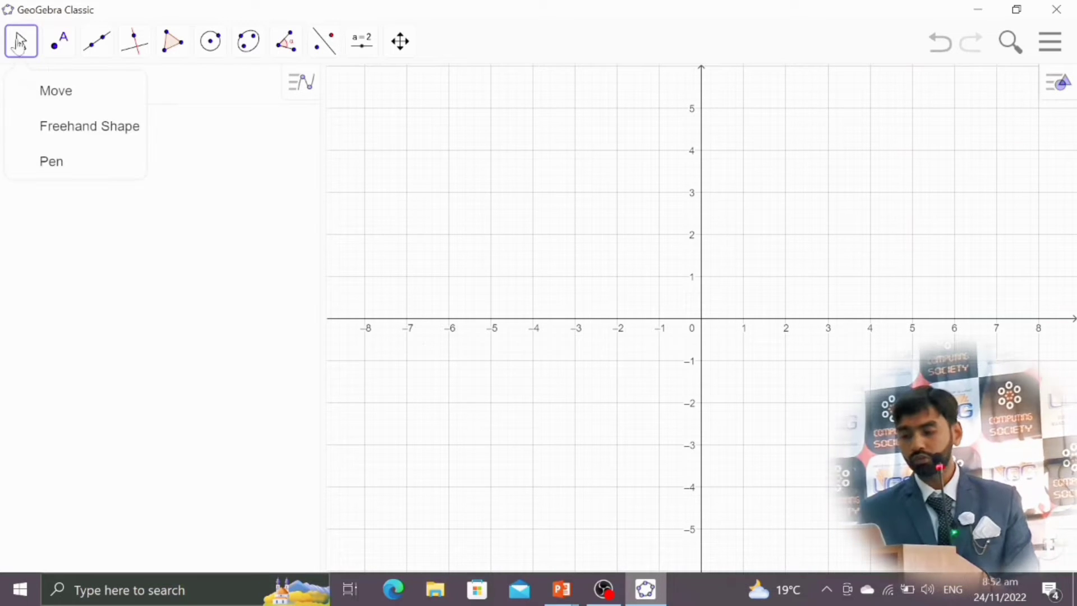
{"action": "left_click", "coordinate": [29, 93]}
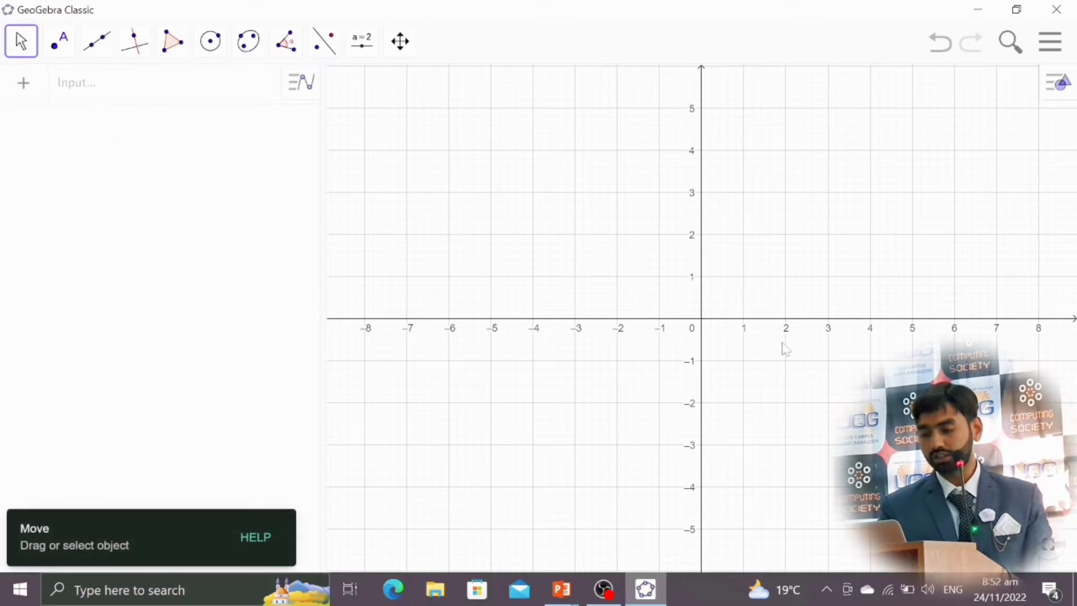
{"action": "left_click_drag", "start_coordinate": [665, 324], "coordinate": [395, 351]}
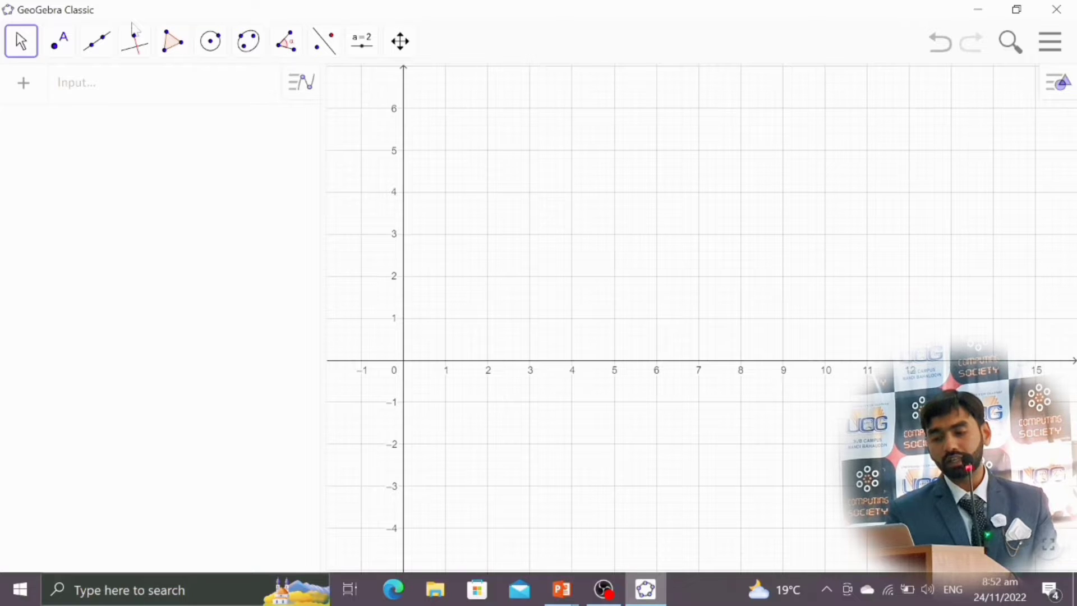
{"action": "left_click", "coordinate": [172, 40]}
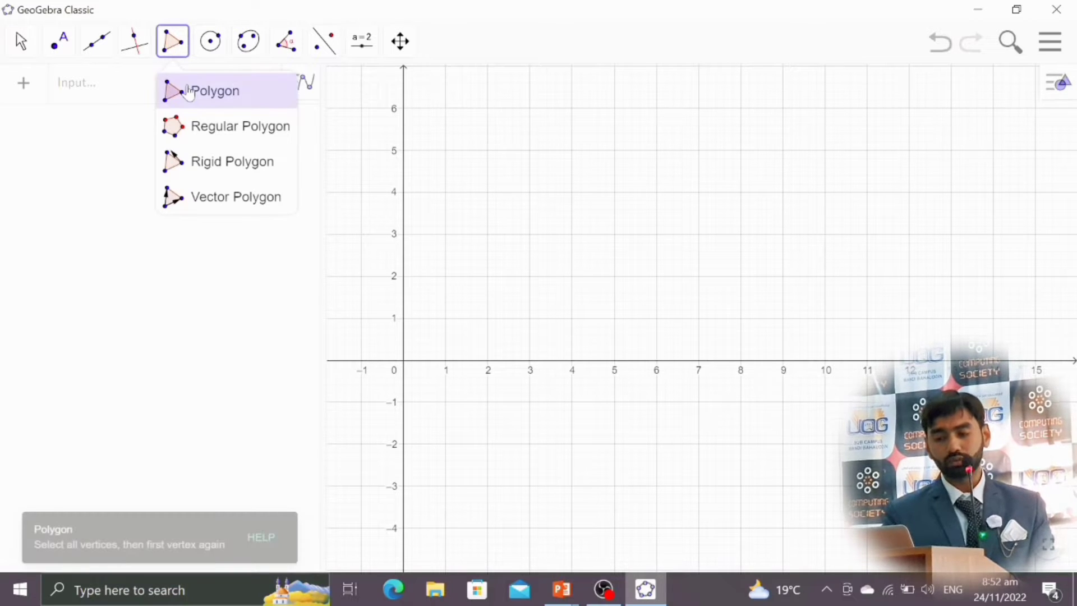
{"action": "left_click", "coordinate": [188, 92]}
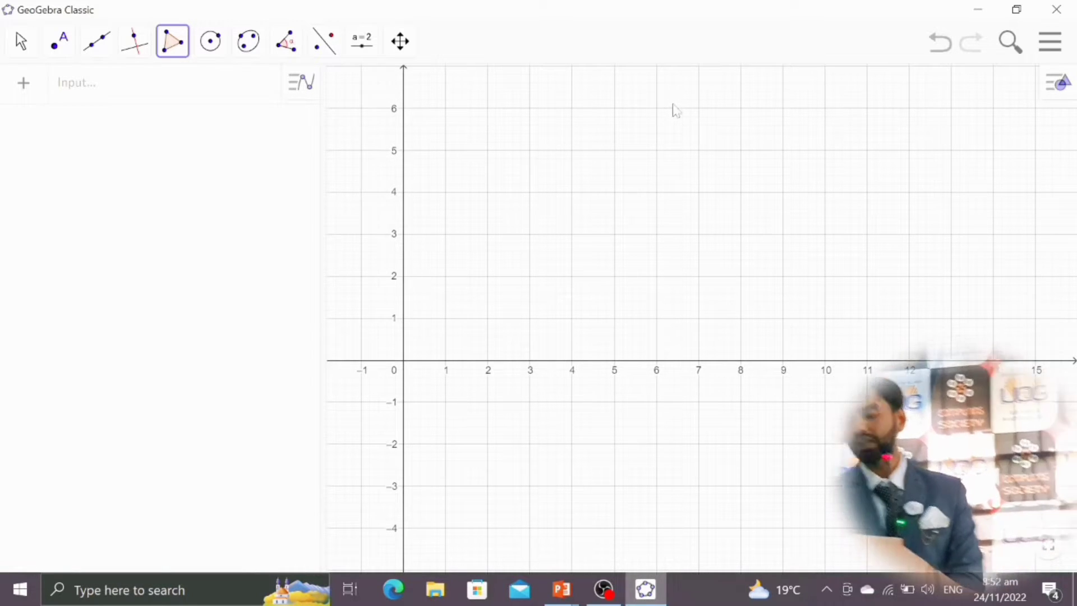
{"action": "left_click", "coordinate": [672, 104]}
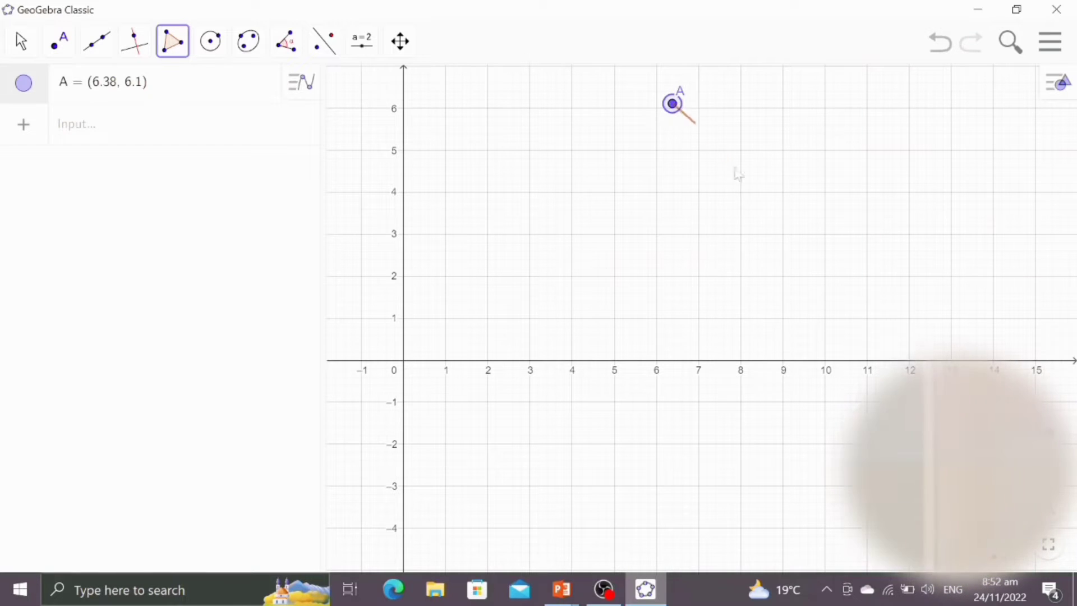
{"action": "left_click", "coordinate": [790, 235]}
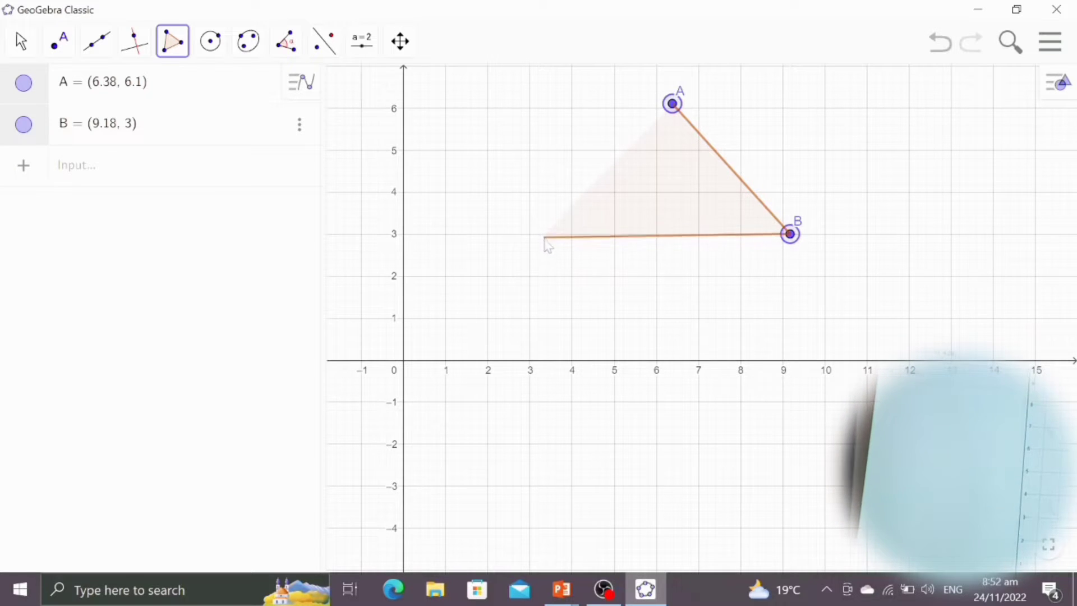
{"action": "left_click", "coordinate": [545, 236]}
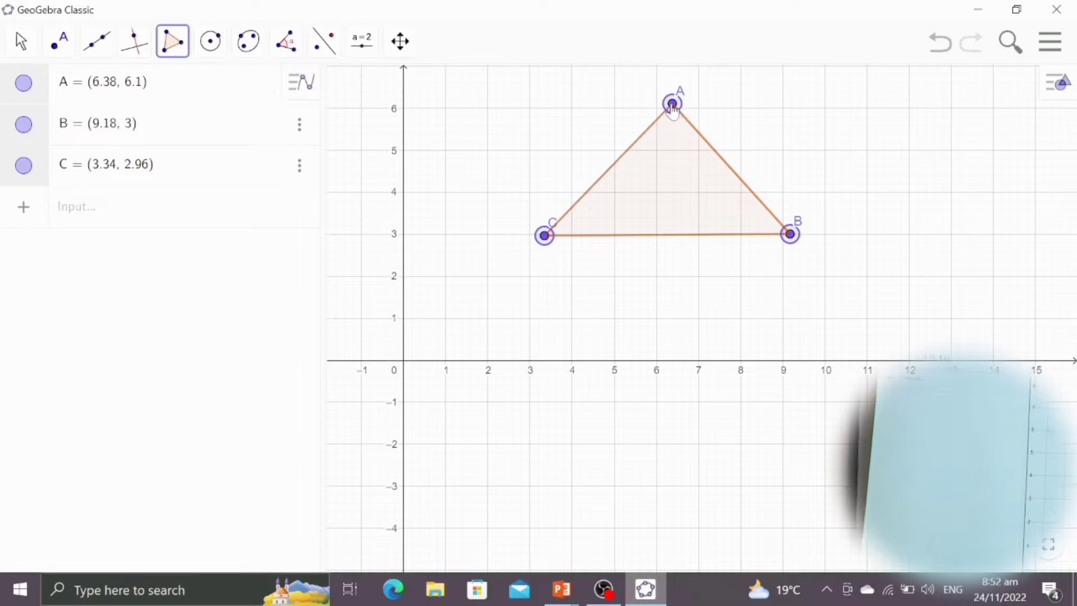
{"action": "left_click", "coordinate": [673, 106]}
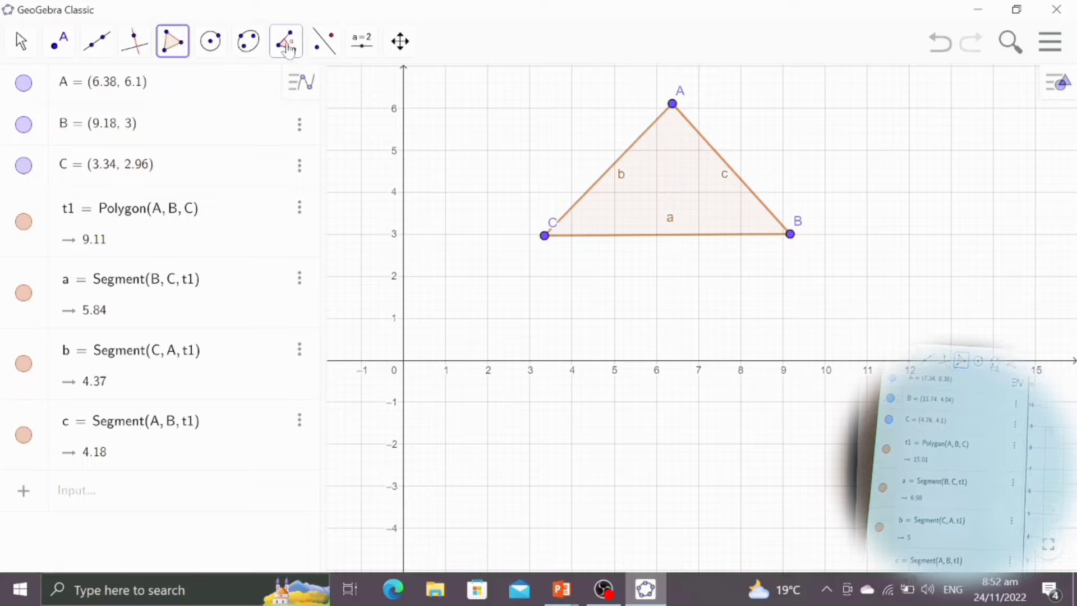
Measure all interior angles of the triangle with the Angle tool
{"action": "left_click", "coordinate": [288, 49]}
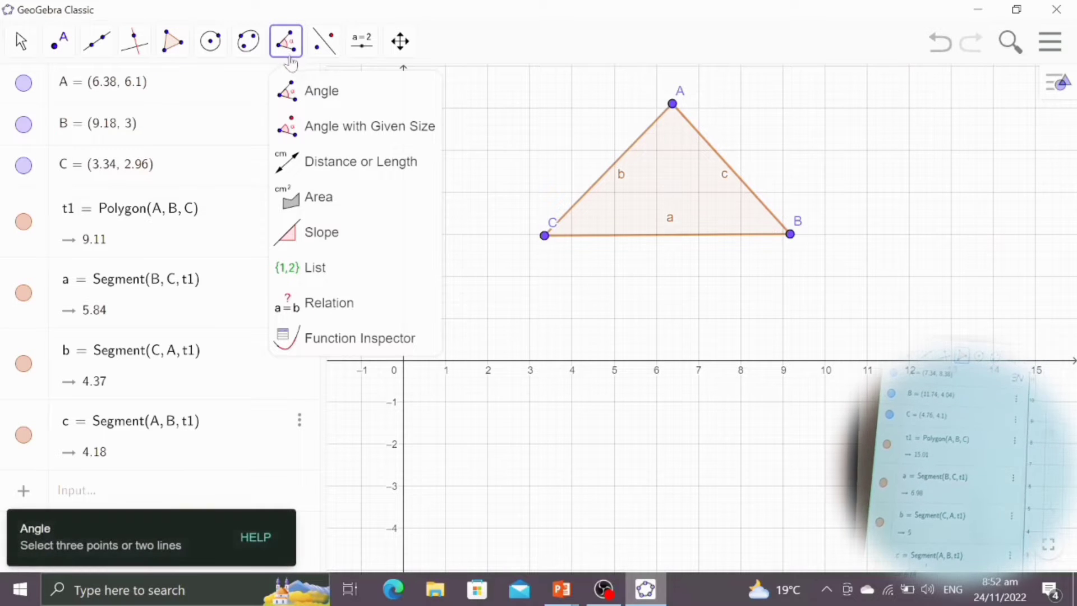
{"action": "left_click", "coordinate": [306, 104]}
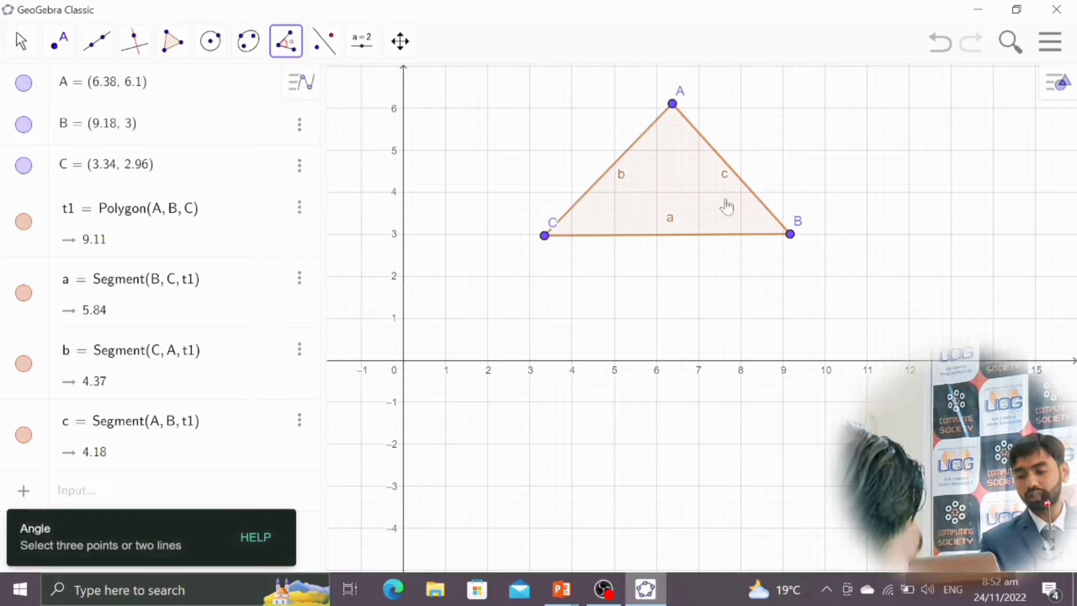
{"action": "left_click", "coordinate": [669, 179]}
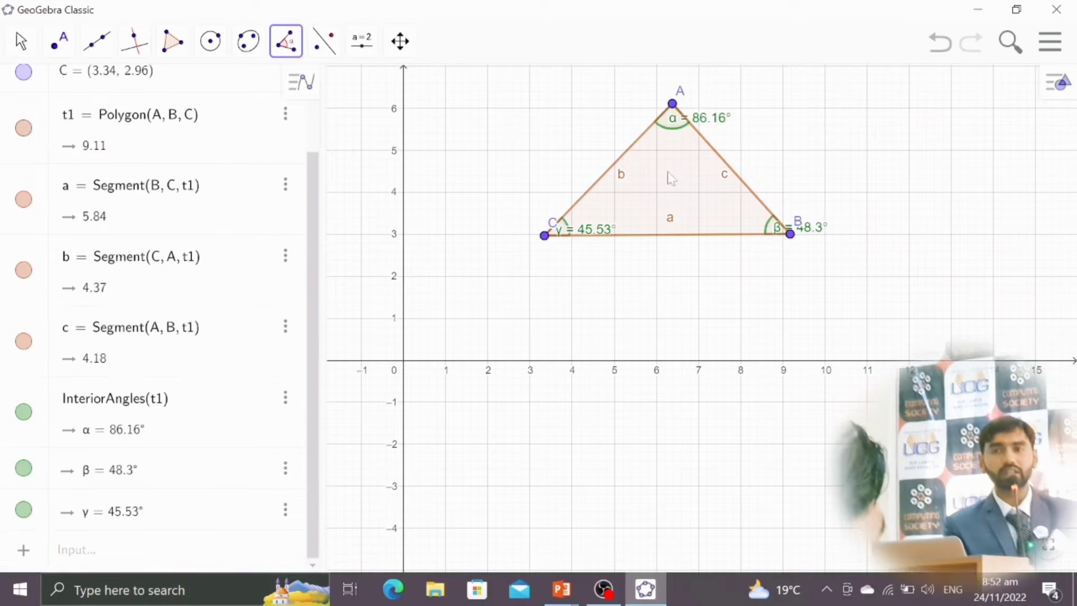
Move the α, β and γ angle labels inside the triangle, clear of its vertices and sides
{"action": "left_click", "coordinate": [20, 43]}
{"action": "left_click_drag", "start_coordinate": [578, 216], "coordinate": [601, 203]}
{"action": "left_click_drag", "start_coordinate": [697, 120], "coordinate": [669, 150]}
{"action": "left_click_drag", "start_coordinate": [806, 236], "coordinate": [739, 224]}
{"action": "left_click_drag", "start_coordinate": [617, 224], "coordinate": [611, 219]}
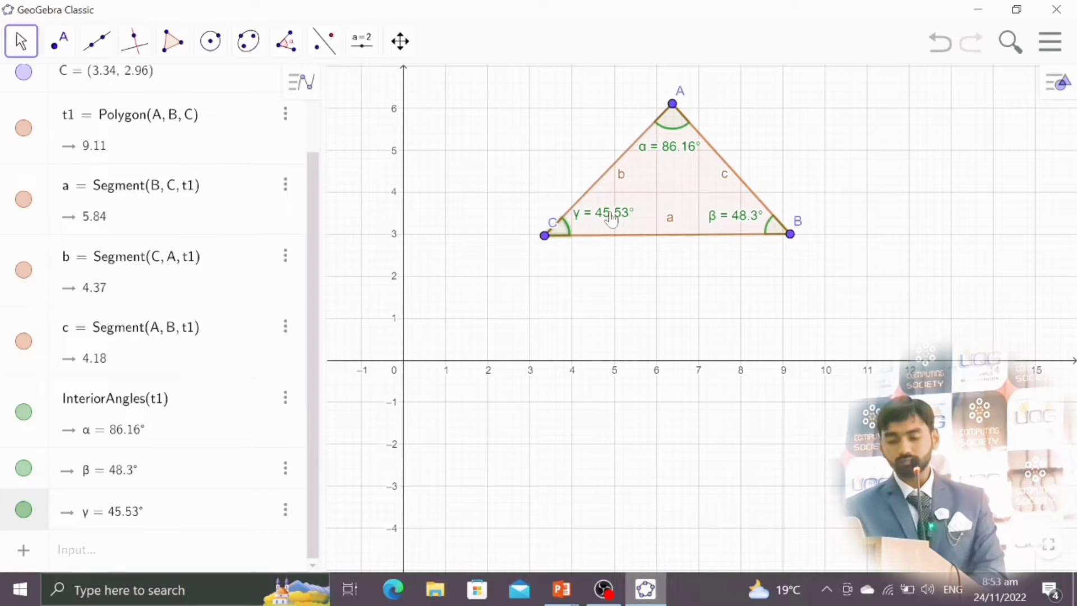
{"action": "left_click", "coordinate": [148, 550]}
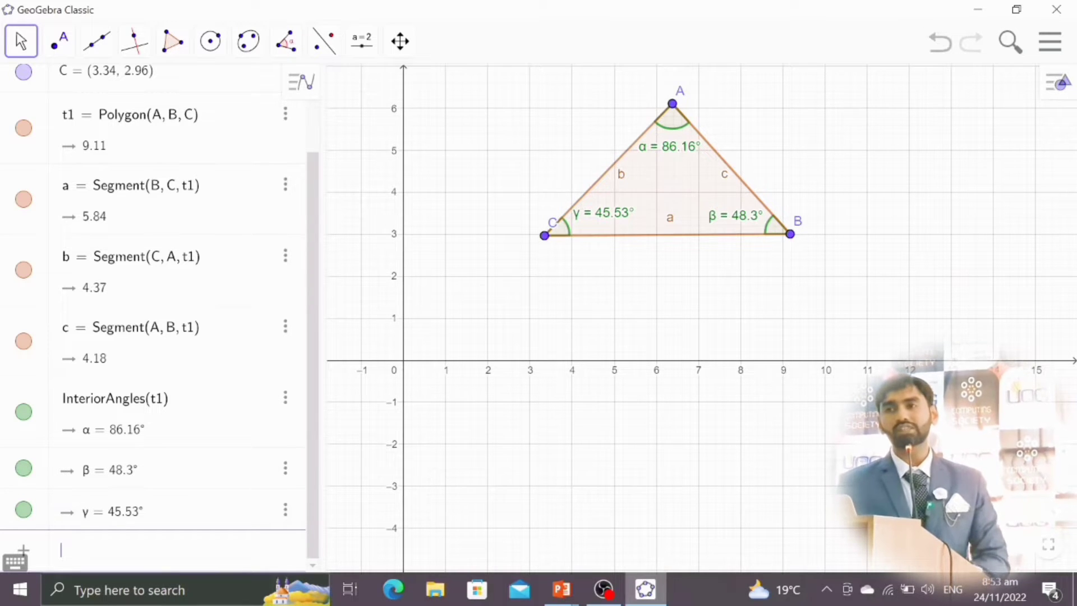
{"action": "type", "text": "S"}
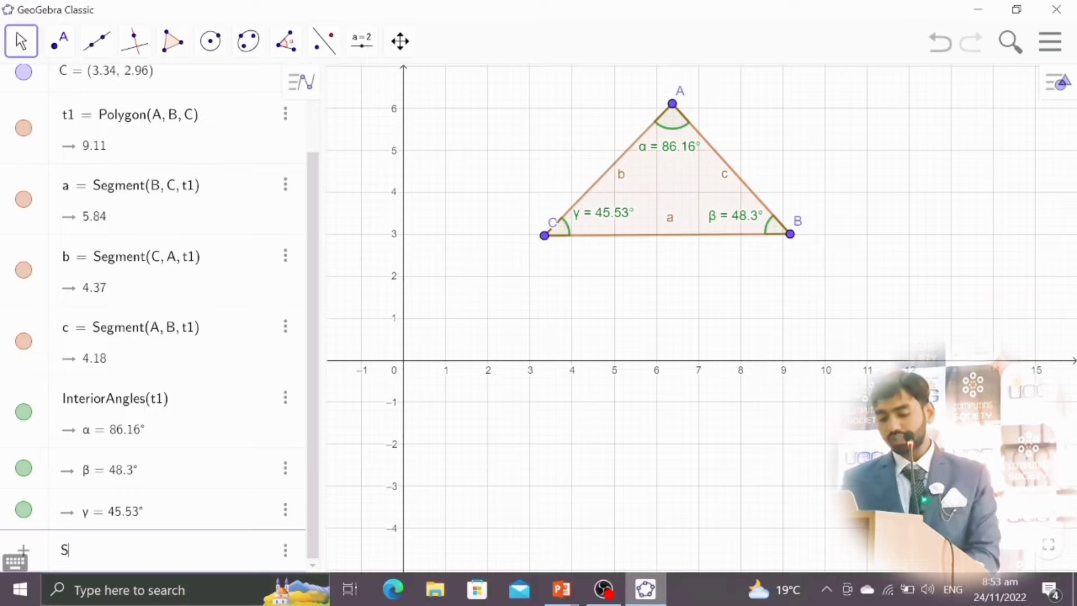
{"action": "type", "text": "um"}
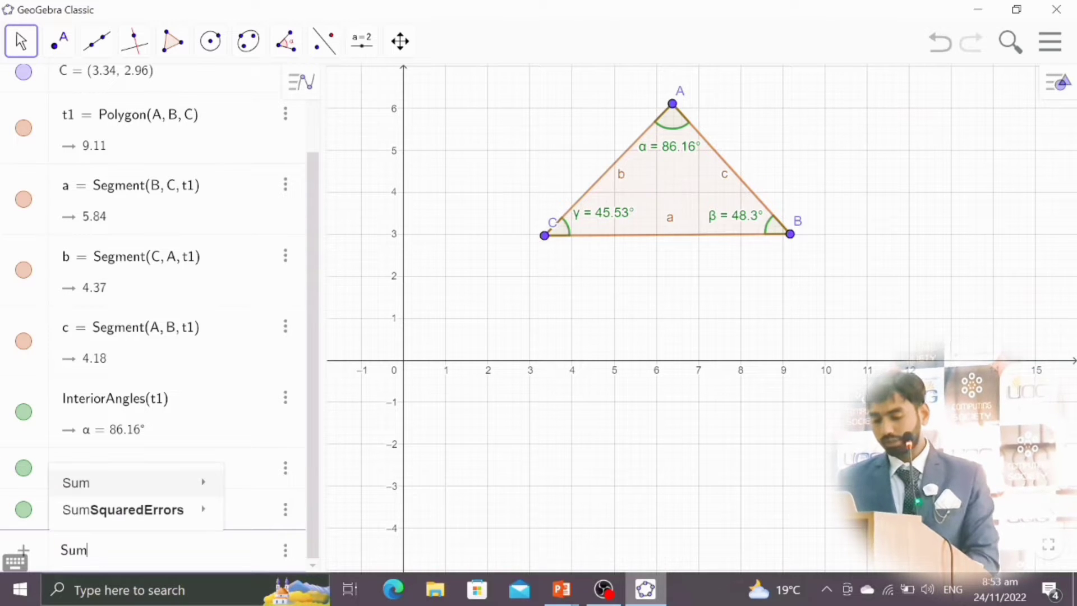
{"action": "type", "text": "="}
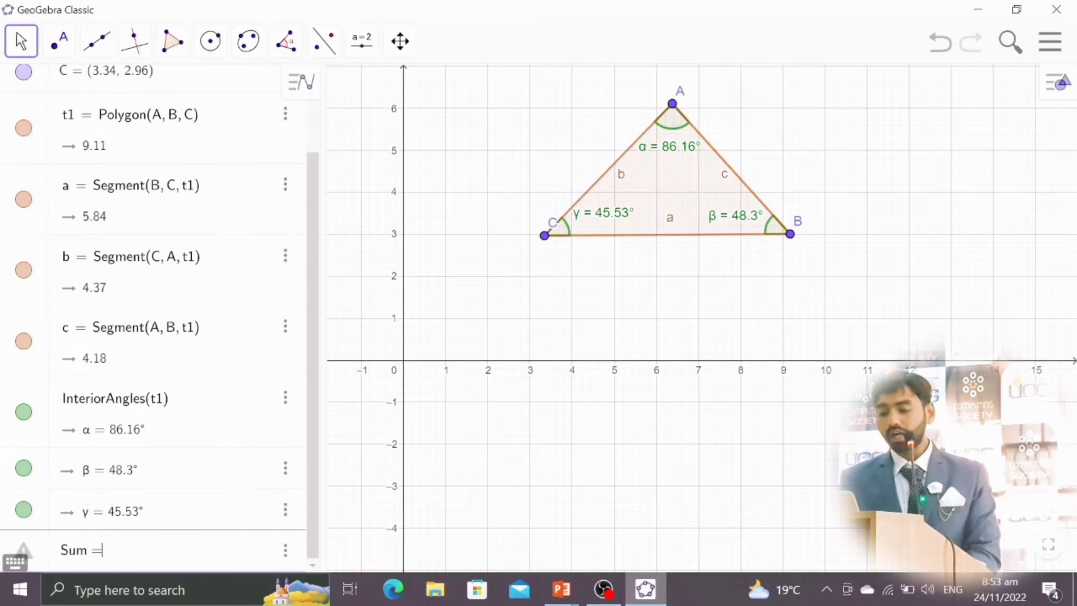
{"action": "type", "text": "sum"}
{"action": "key", "text": "BackSpace"}
{"action": "key", "text": "BackSpace"}
{"action": "key", "text": "BackSpace"}
{"action": "key", "text": "BackSpace"}
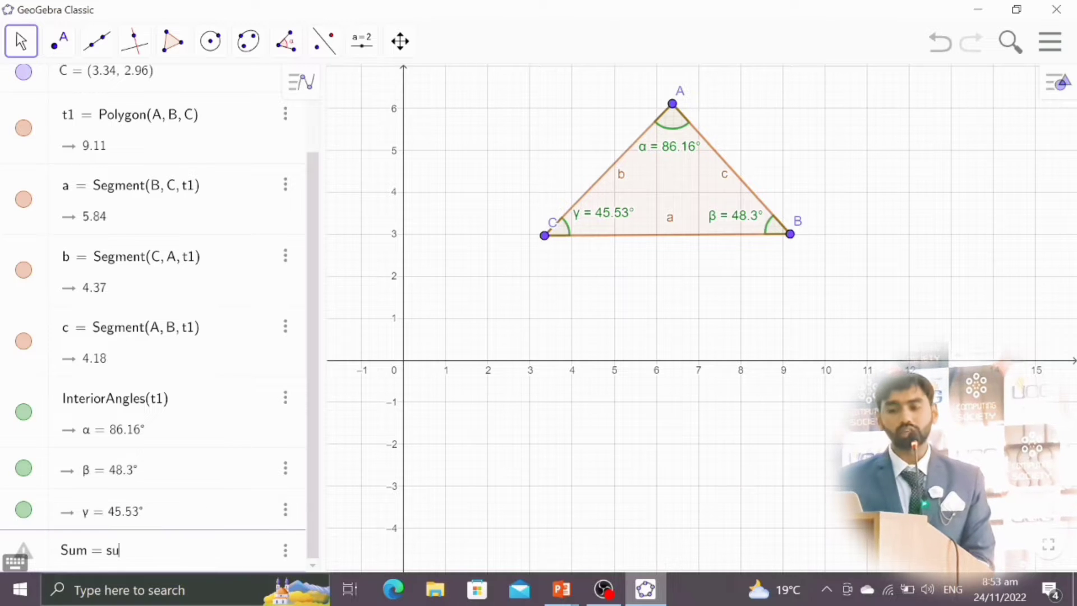
{"action": "key", "text": "BackSpace"}
{"action": "key", "text": "BackSpace"}
{"action": "key", "text": "BackSpace"}
Define sum = α + β + γ as a new algebra entry to add up the triangle's interior angles
{"action": "type", "text": "s"}
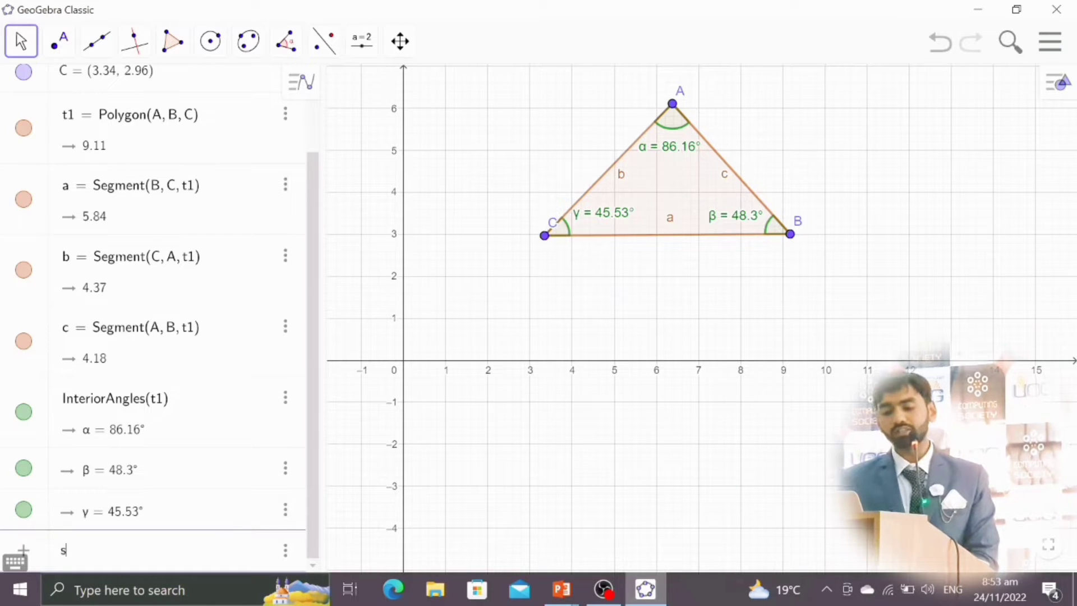
{"action": "type", "text": "um ="}
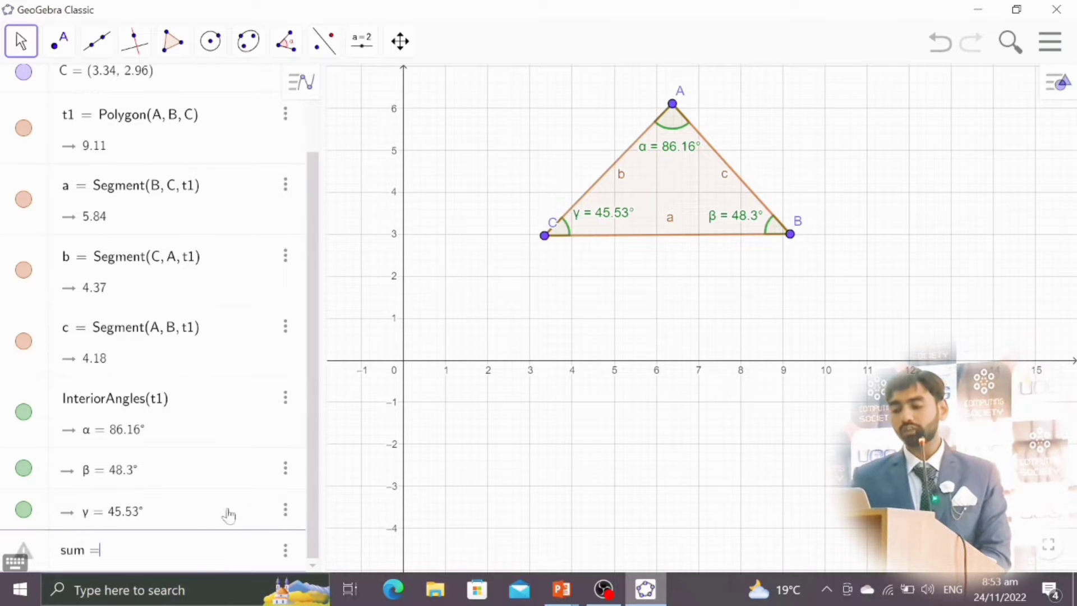
{"action": "left_click", "coordinate": [15, 562]}
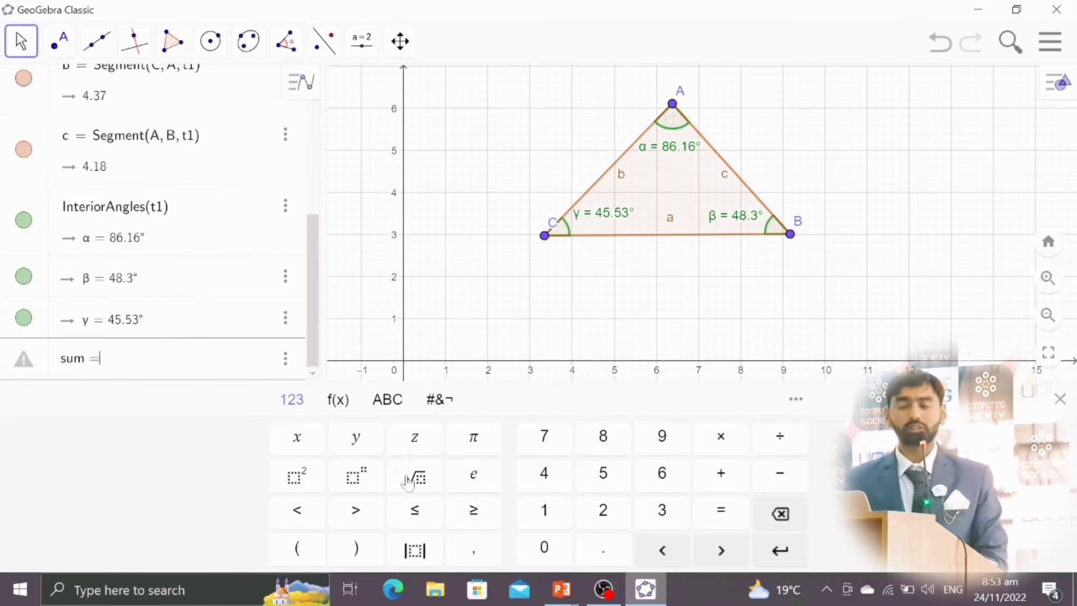
{"action": "left_click", "coordinate": [392, 411]}
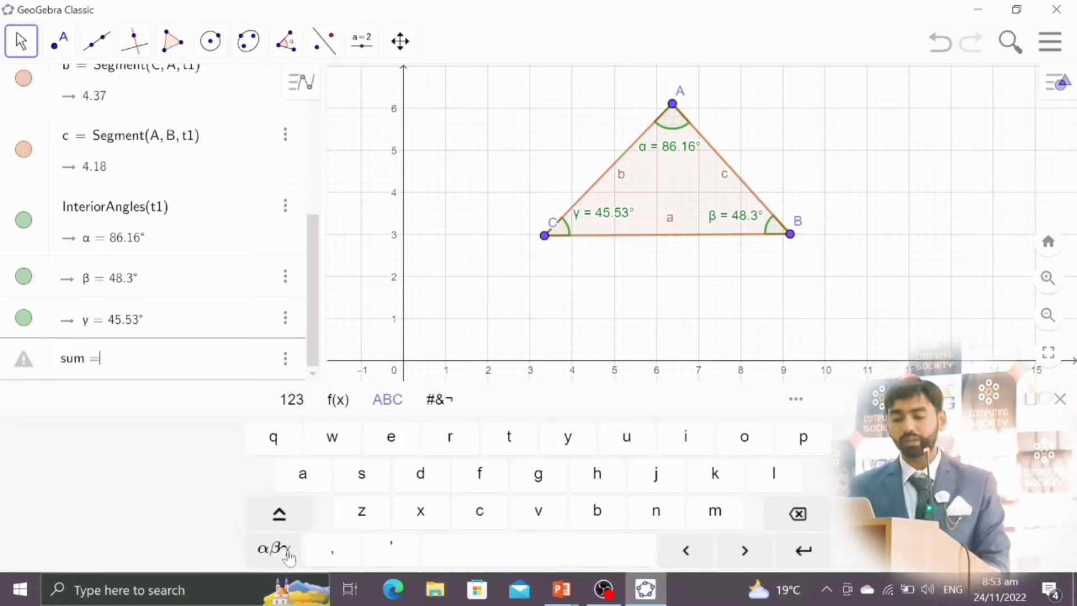
{"action": "left_click", "coordinate": [275, 550]}
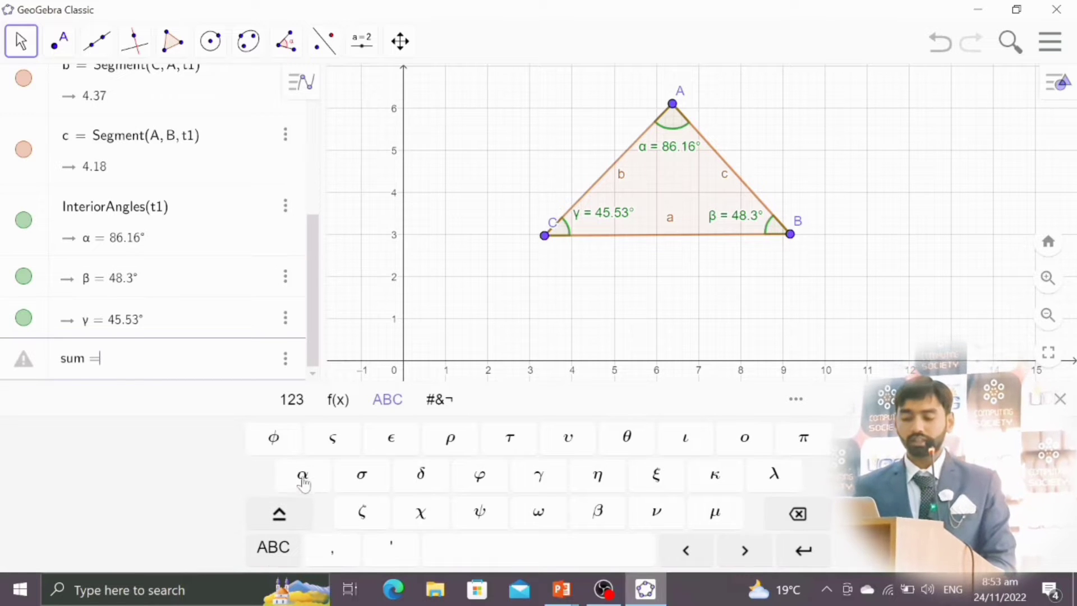
{"action": "left_click", "coordinate": [303, 478]}
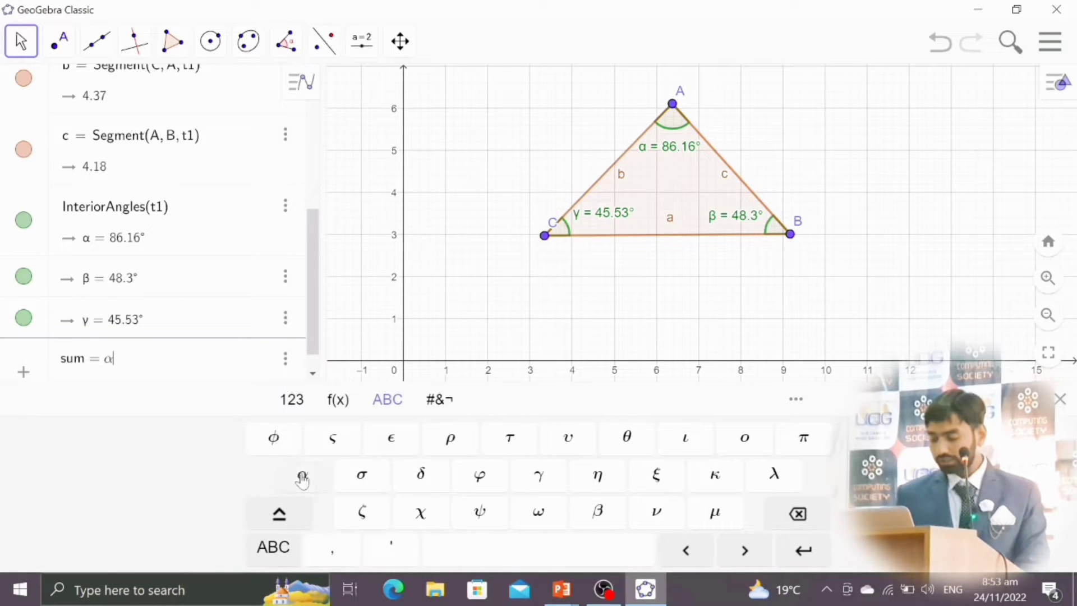
{"action": "type", "text": "+"}
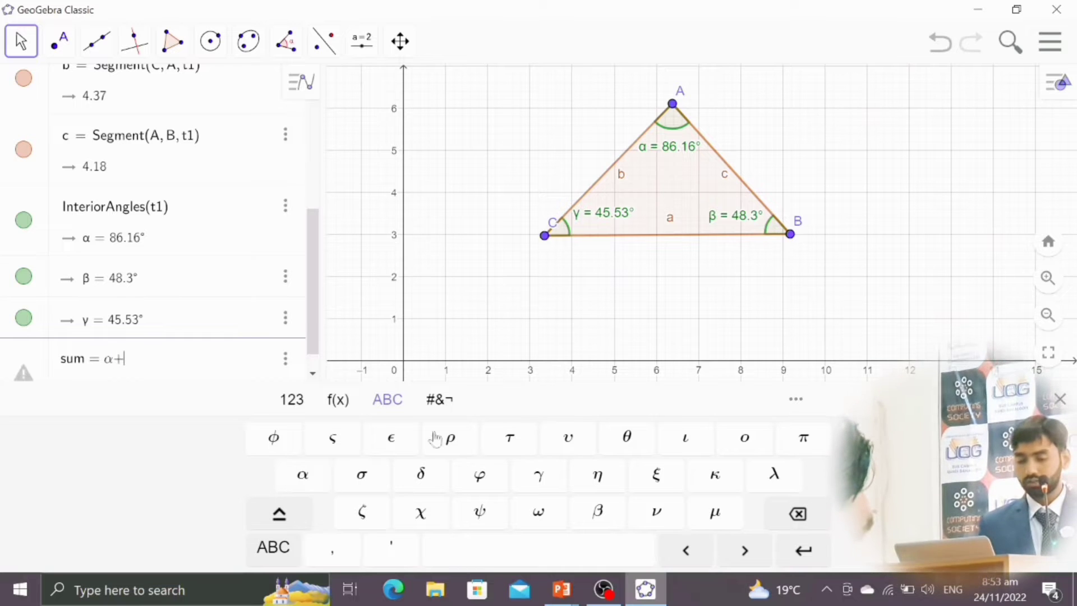
{"action": "left_click", "coordinate": [598, 513]}
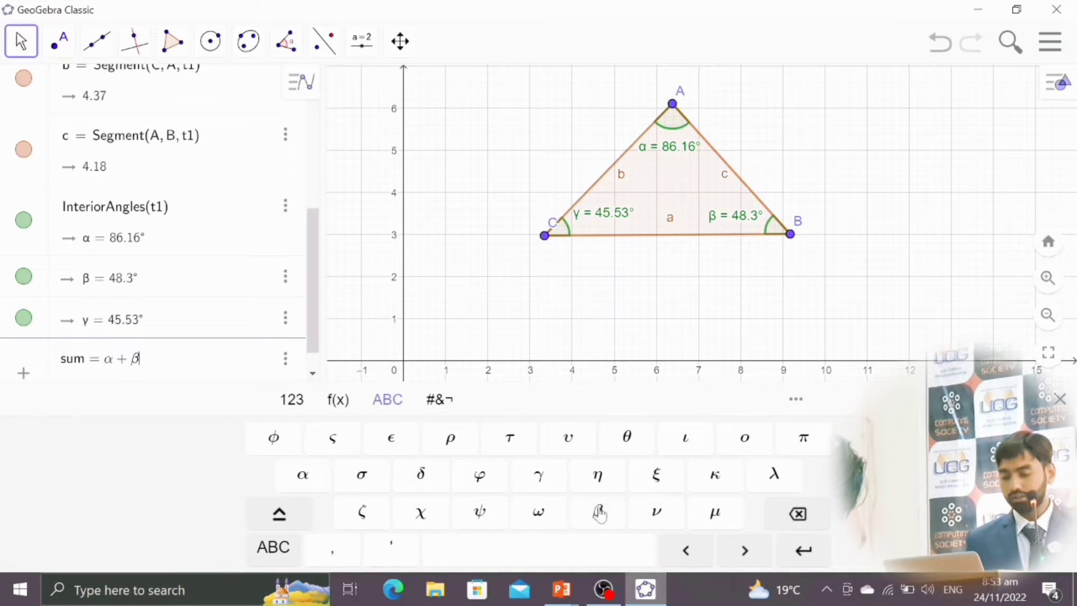
{"action": "type", "text": "+"}
{"action": "left_click", "coordinate": [535, 488]}
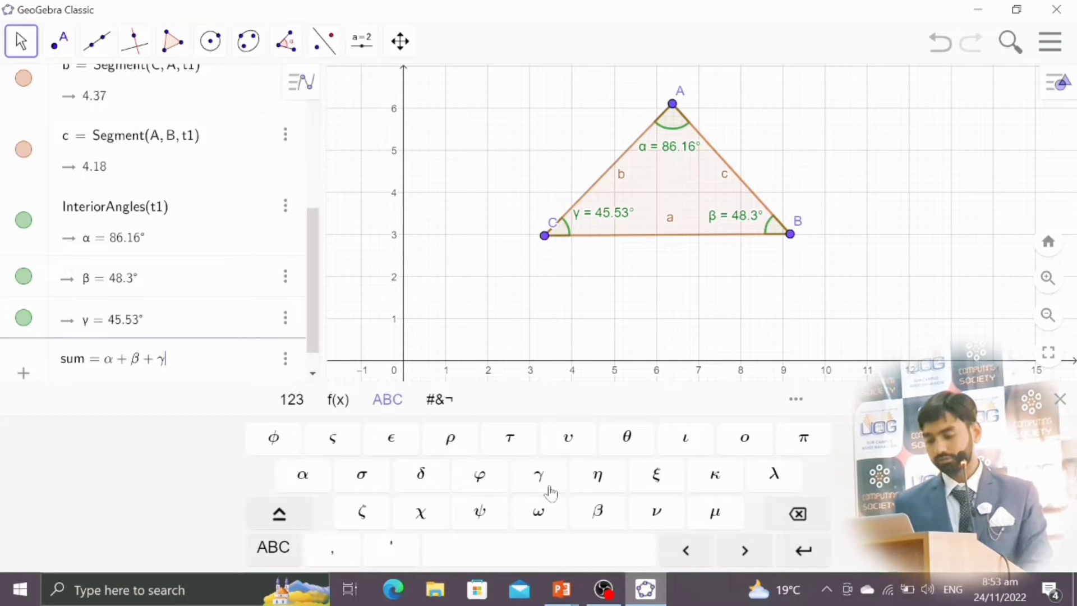
{"action": "left_click", "coordinate": [1060, 399]}
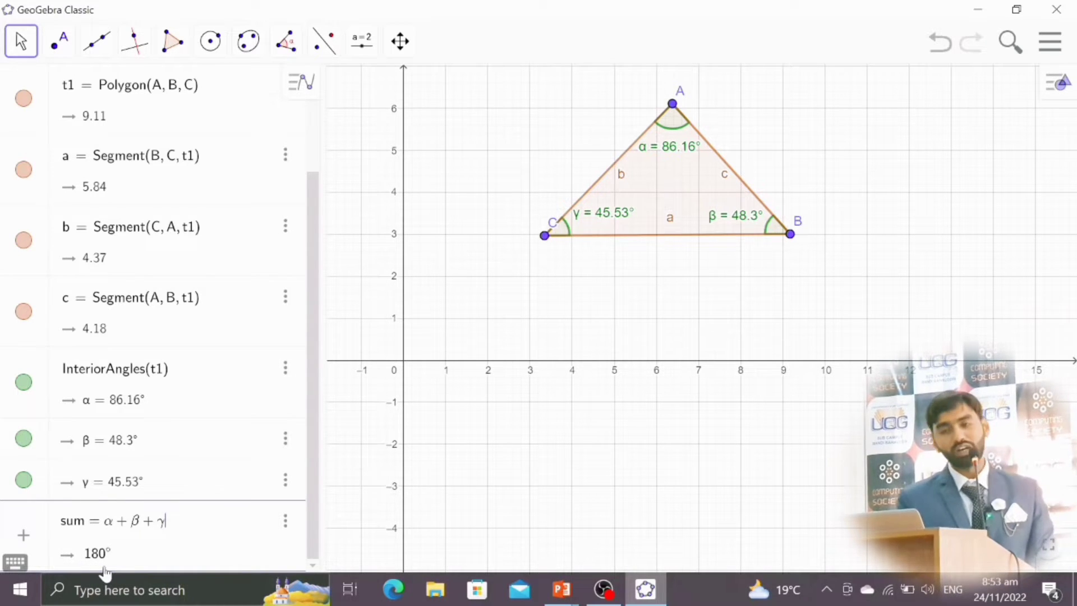
{"action": "scroll", "coordinate": [107, 573], "scroll_direction": "down", "scroll_amount": 1}
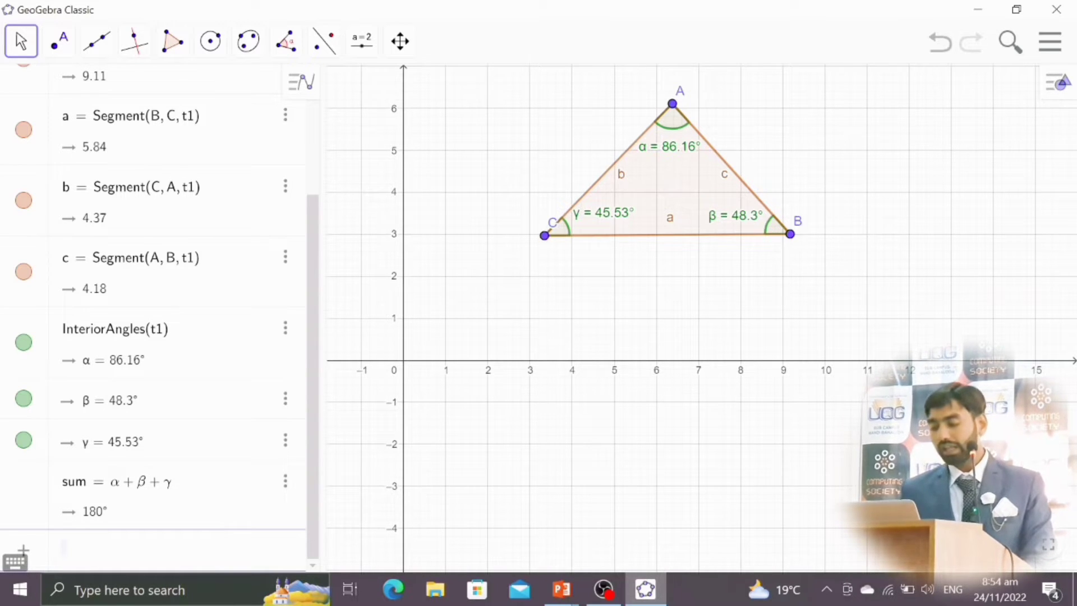
Switch to the PowerPoint slide show and advance to the Activity No:02 slide
{"action": "mouse_move", "coordinate": [561, 589]}
{"action": "left_click", "coordinate": [691, 524]}
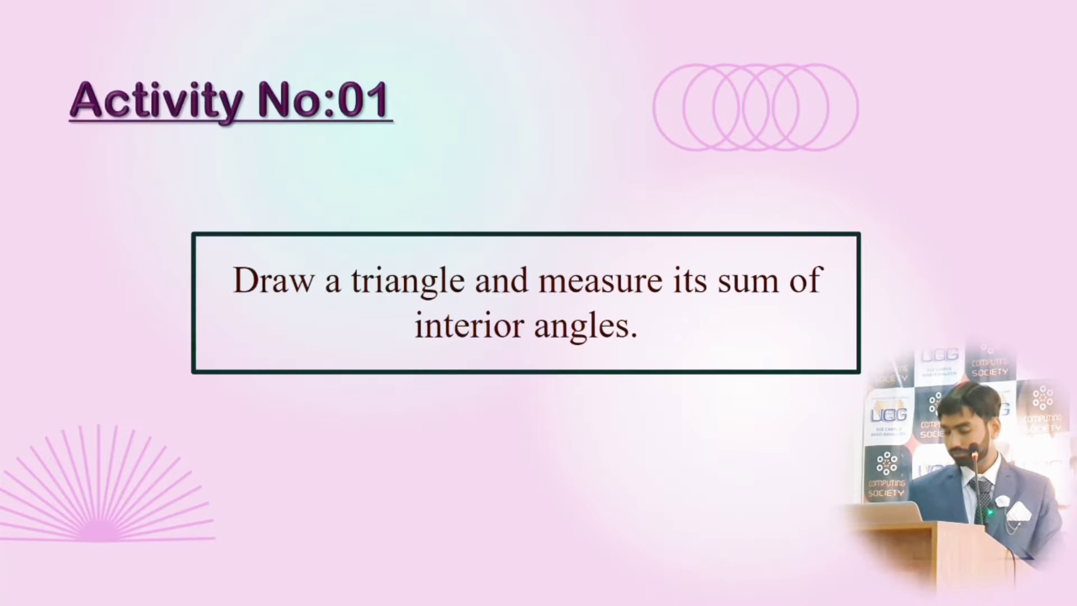
{"action": "key", "text": "Right"}
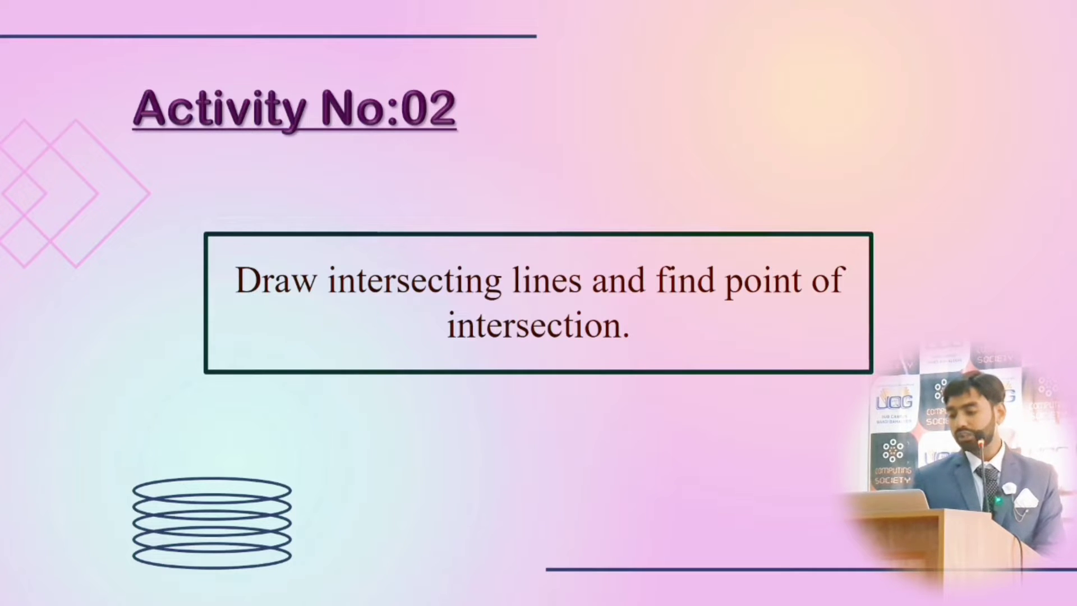
Switch back to GeoGebra Classic and start a new, empty construction in place of the triangle
{"action": "key", "text": "super+Tab"}
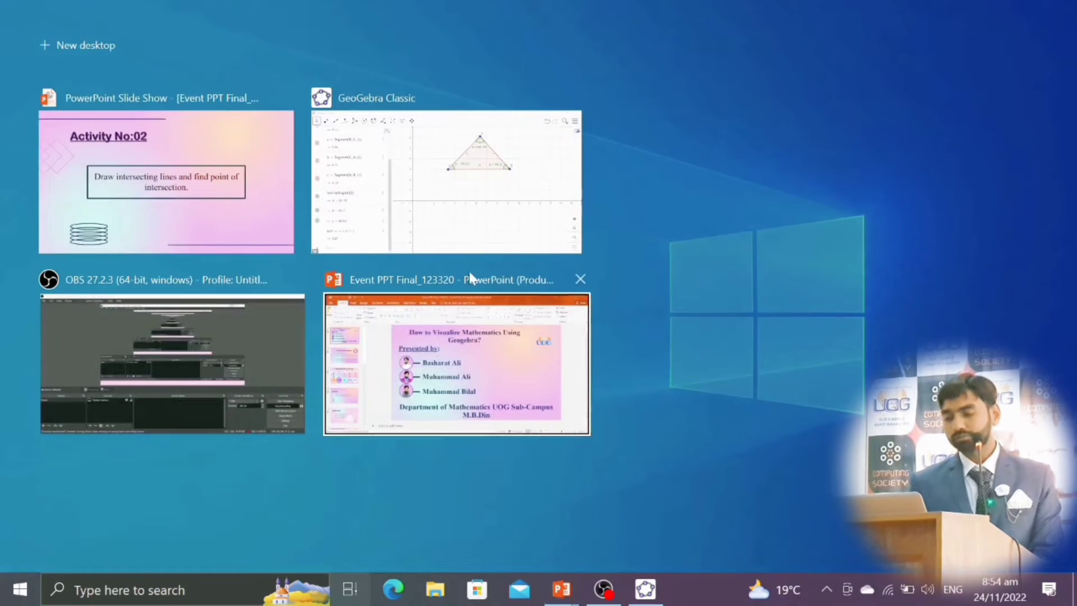
{"action": "left_click", "coordinate": [469, 236]}
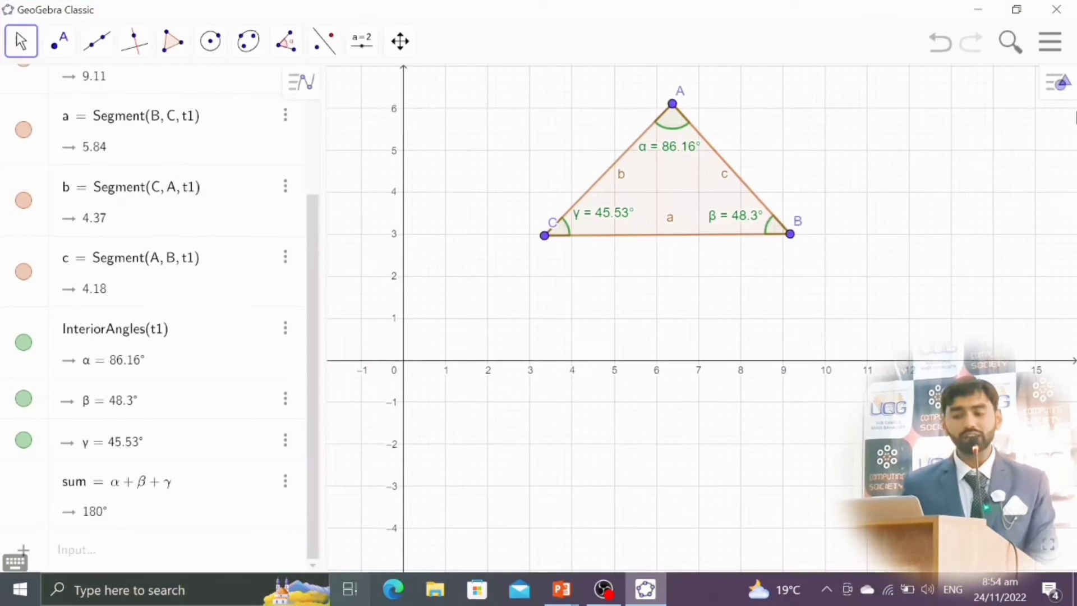
{"action": "left_click", "coordinate": [1048, 49]}
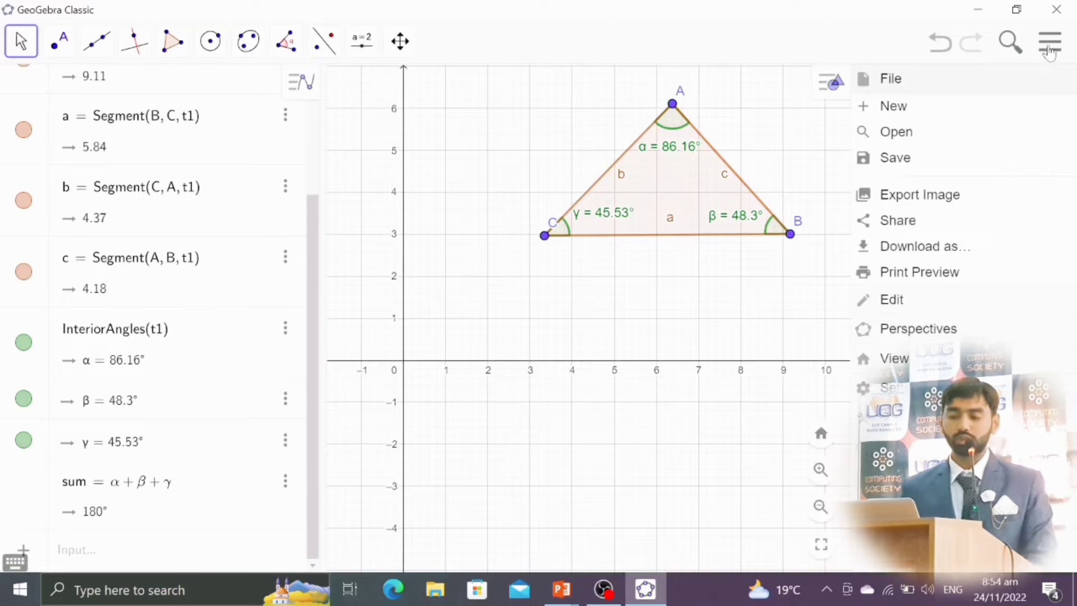
{"action": "left_click", "coordinate": [924, 107]}
{"action": "left_click", "coordinate": [652, 357]}
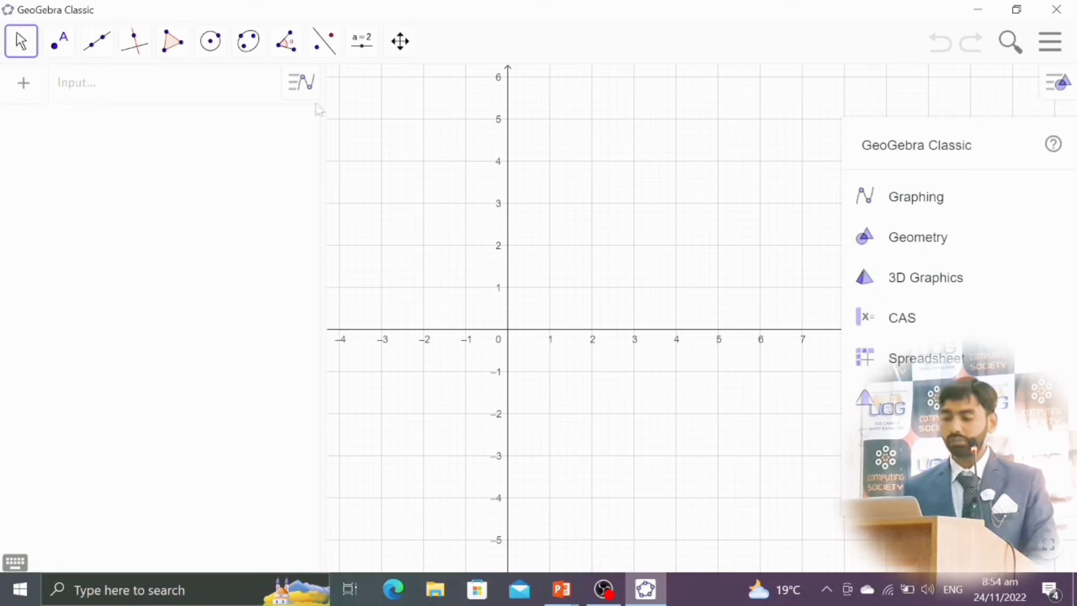
Draw a line through two new points at about (3.72, 4.2) and (9.92, -2.3)
{"action": "left_click", "coordinate": [101, 45]}
{"action": "left_click", "coordinate": [664, 152]}
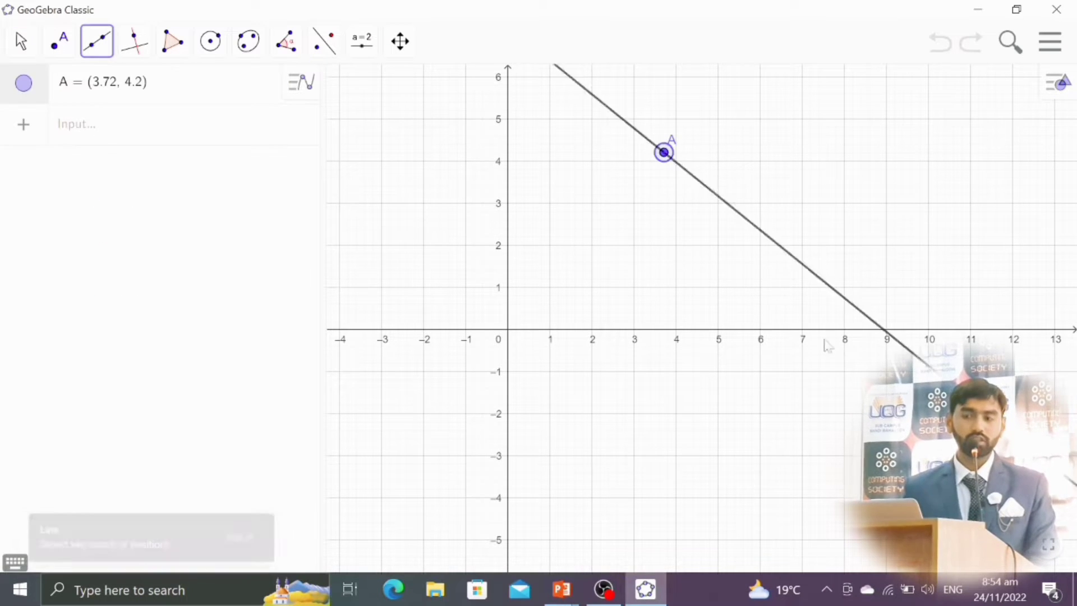
{"action": "left_click", "coordinate": [924, 426]}
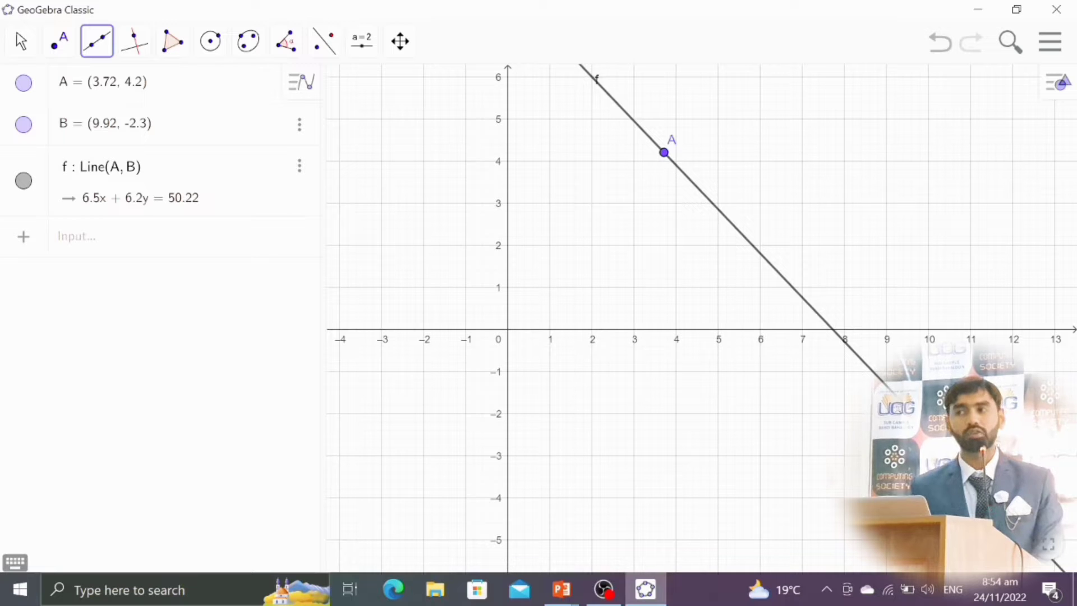
Construct a perpendicular to line f through a new point at about (4.8, -0.24)
{"action": "left_click", "coordinate": [134, 53]}
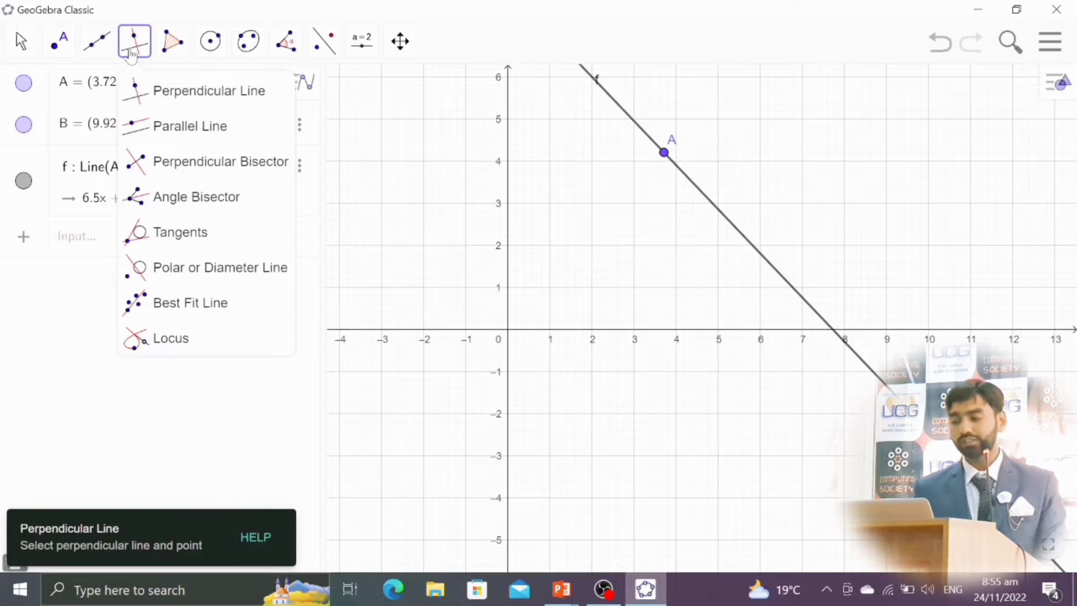
{"action": "left_click", "coordinate": [137, 104]}
{"action": "left_click", "coordinate": [716, 217]}
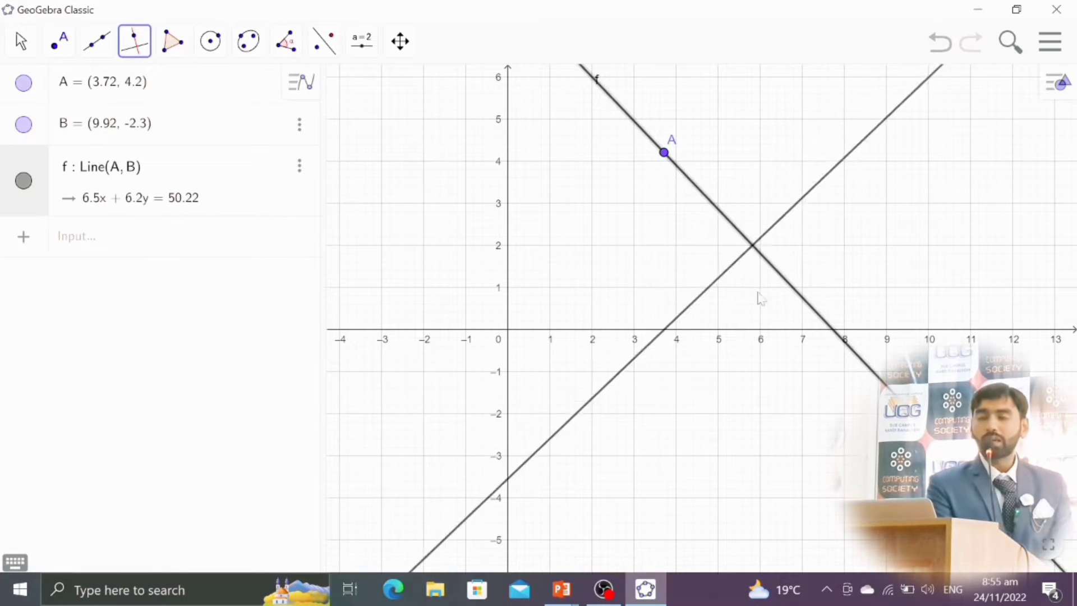
{"action": "left_click", "coordinate": [709, 339]}
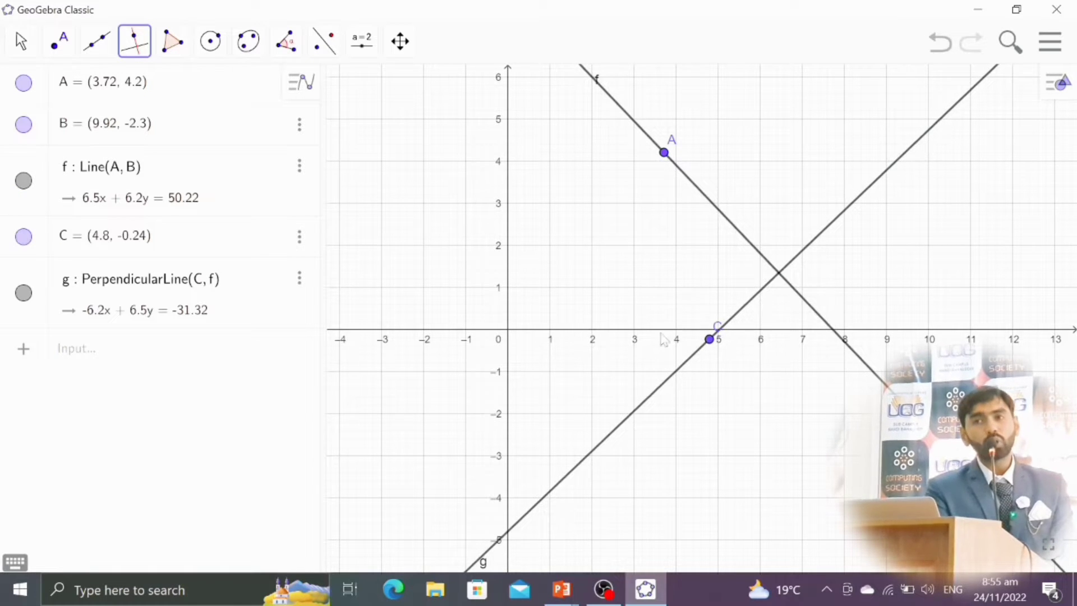
Mark the intersection point of line f and its perpendicular g with the Intersect tool, undoing and repeating it once
{"action": "left_click", "coordinate": [56, 53]}
{"action": "left_click", "coordinate": [106, 193]}
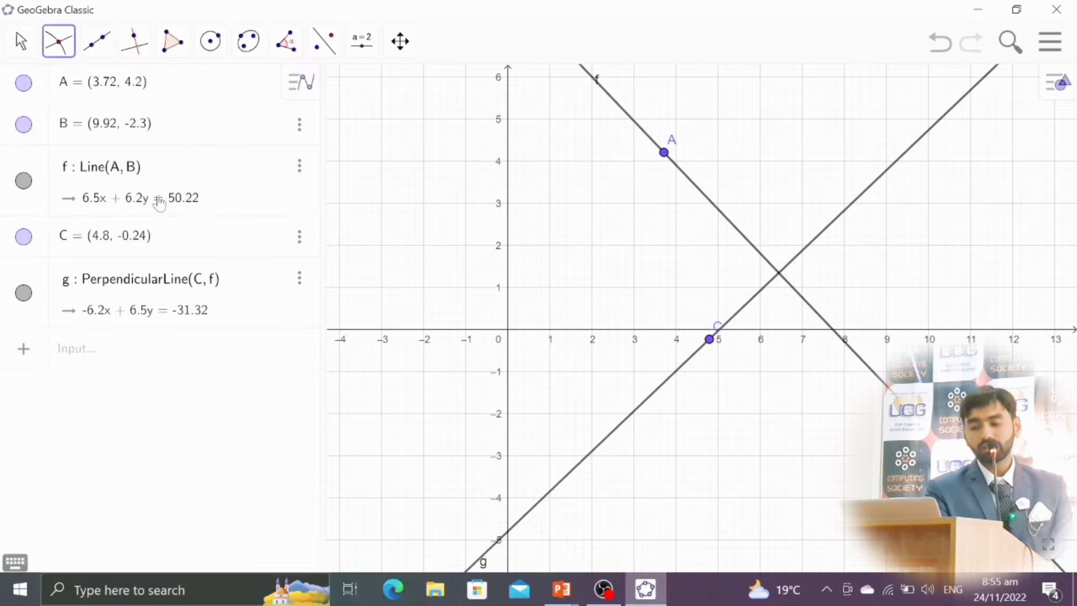
{"action": "left_click", "coordinate": [710, 208]}
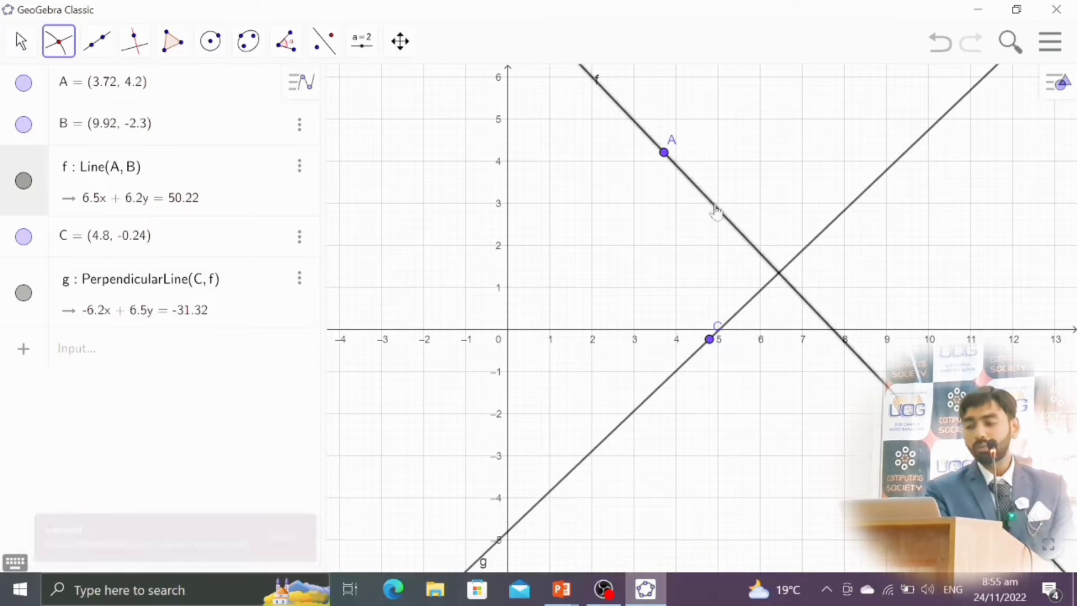
{"action": "left_click", "coordinate": [822, 239]}
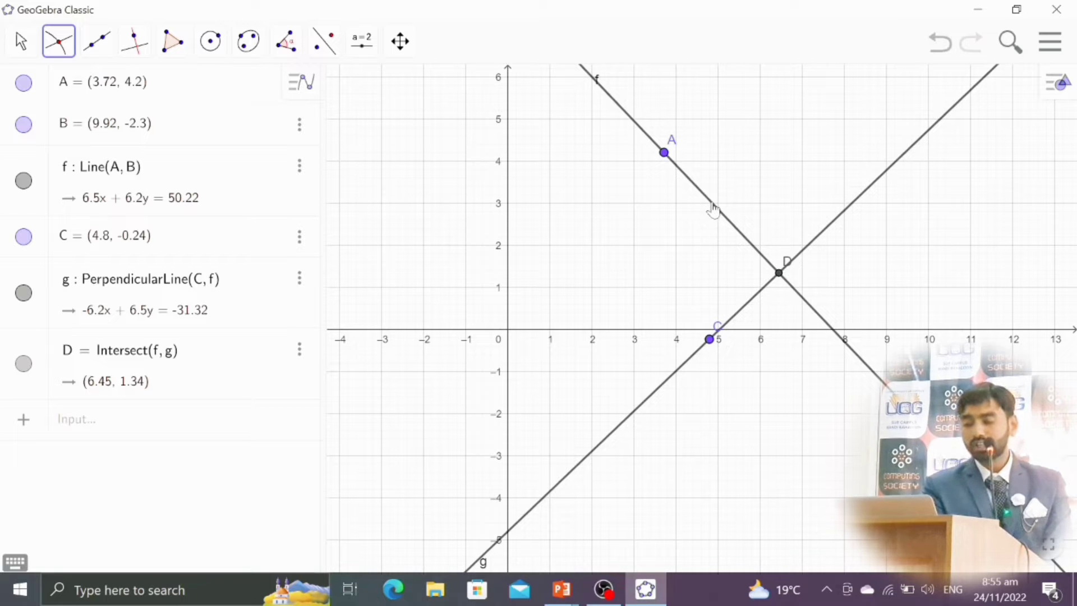
{"action": "key", "text": "ctrl+z"}
{"action": "left_click", "coordinate": [713, 208]}
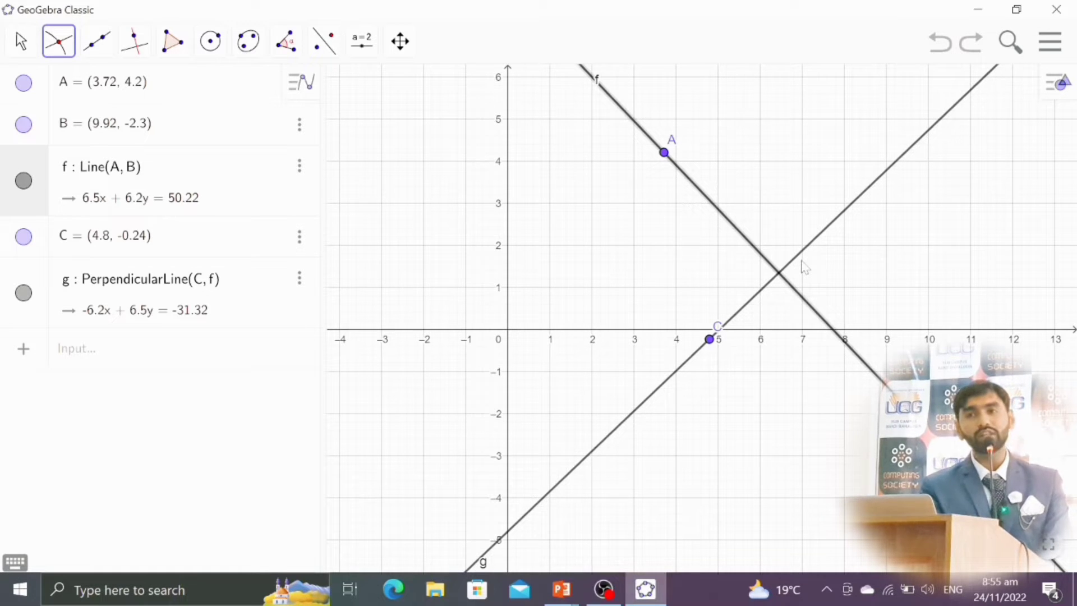
{"action": "left_click", "coordinate": [823, 236]}
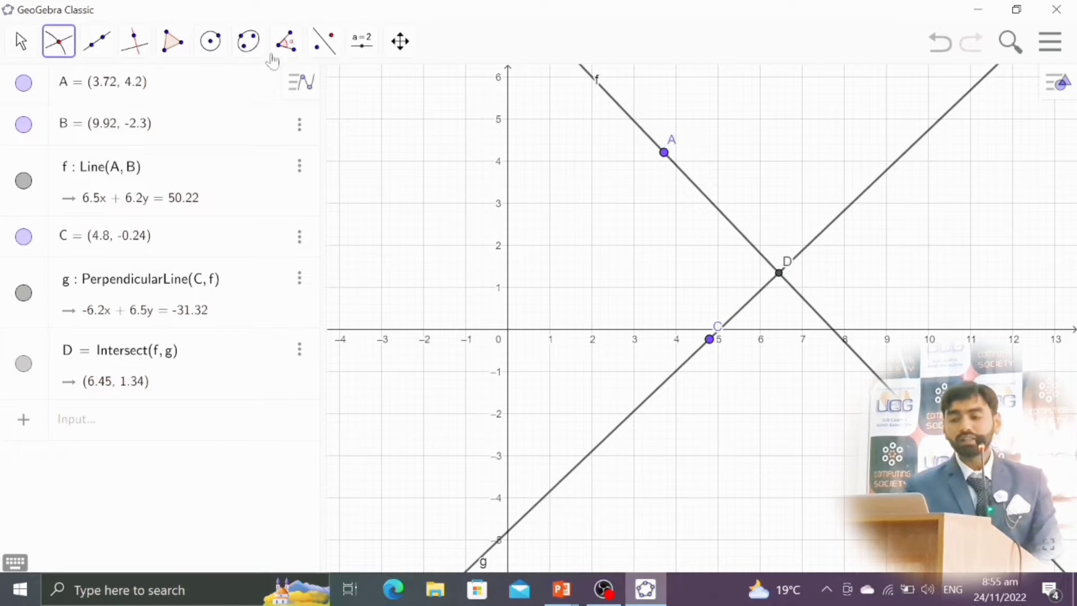
Construct a line parallel to line f through a new point at about (2.8, 1.82)
{"action": "left_click", "coordinate": [135, 43]}
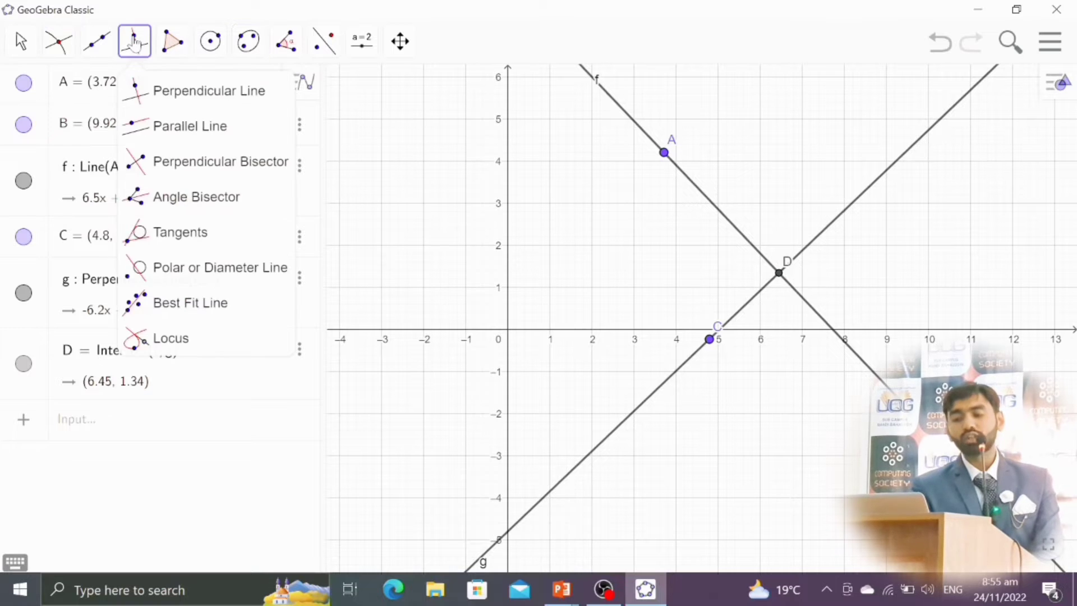
{"action": "left_click", "coordinate": [179, 129]}
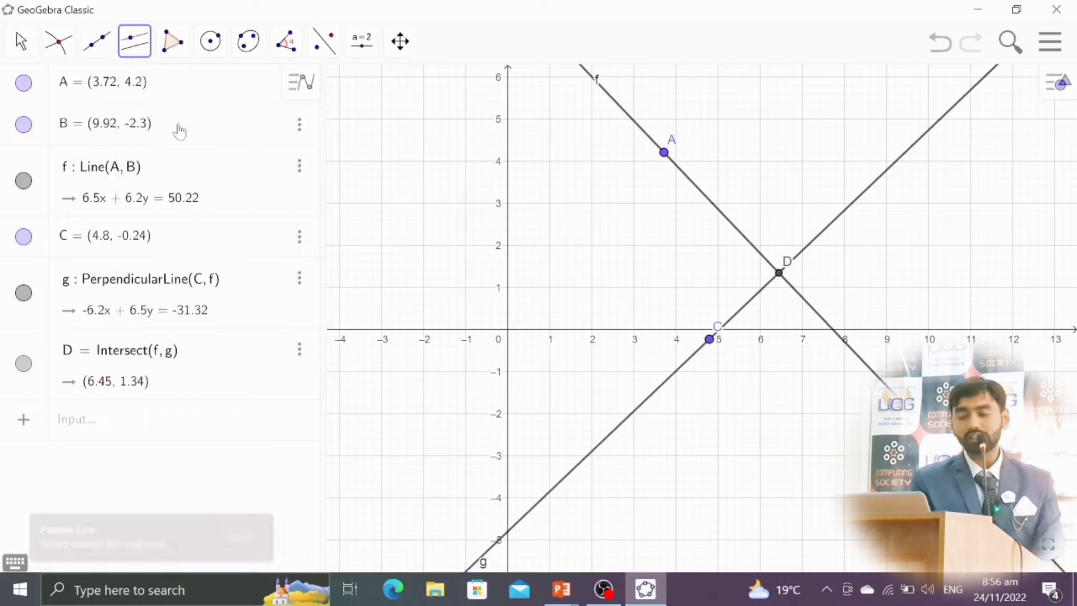
{"action": "left_click", "coordinate": [694, 189]}
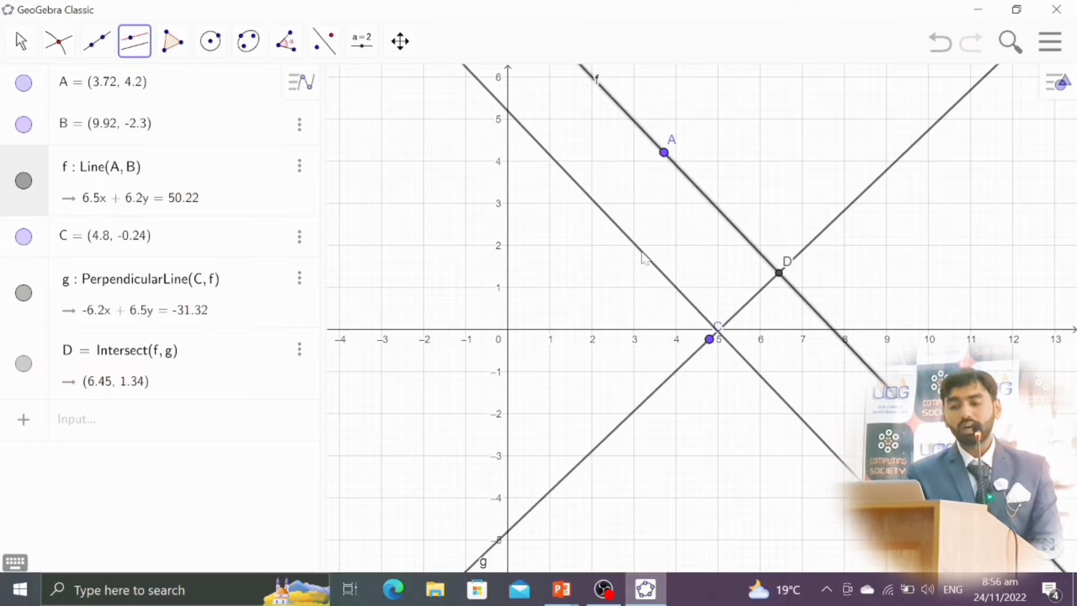
{"action": "left_click", "coordinate": [625, 252]}
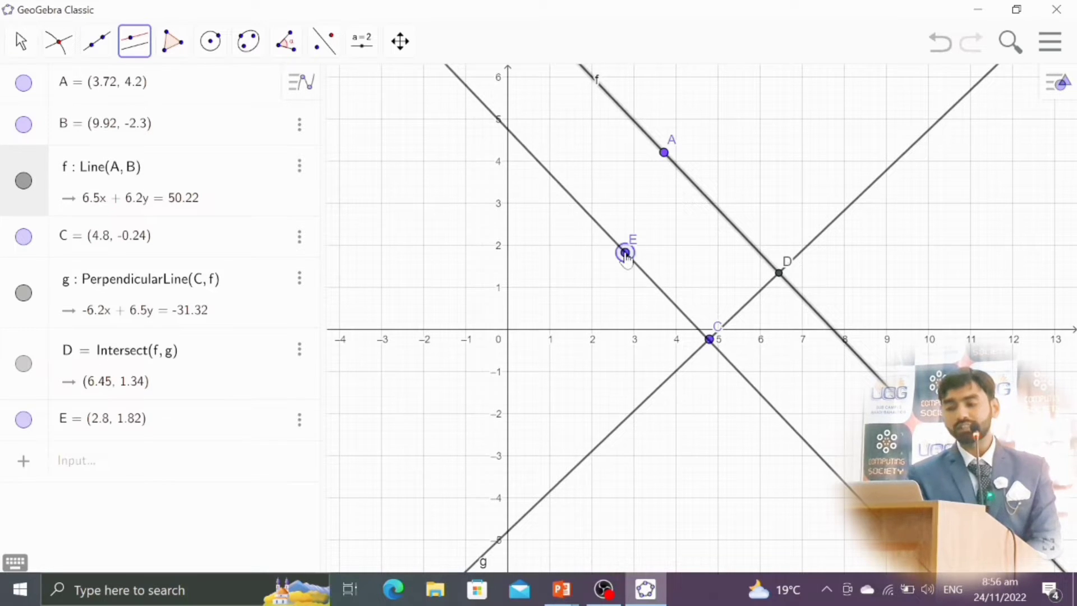
Move point A to about (9.76, 4.44) so that line f and its dependent lines rotate
{"action": "left_click", "coordinate": [59, 41]}
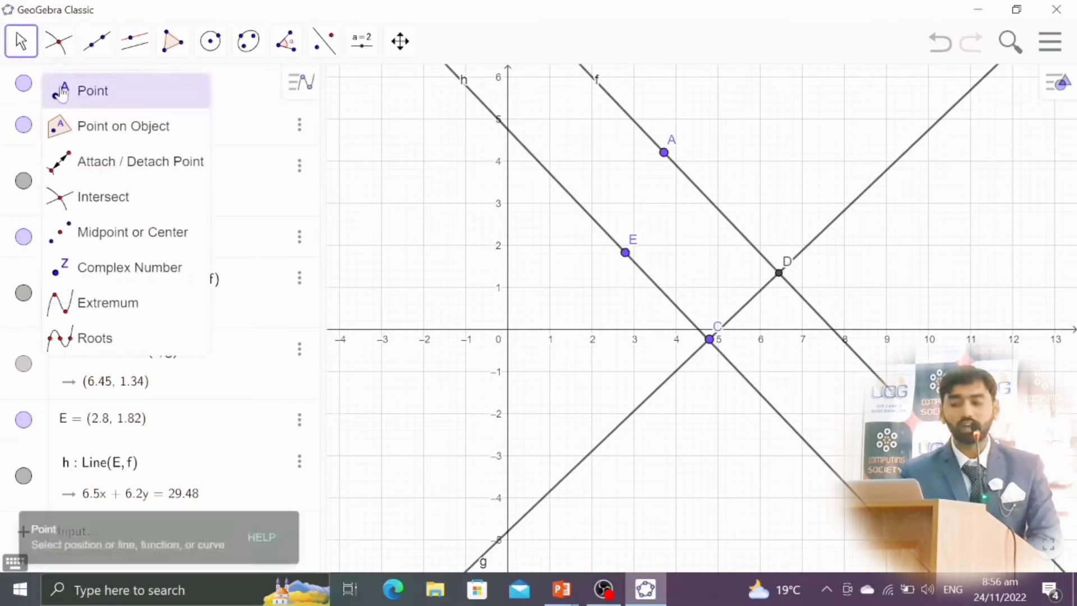
{"action": "left_click", "coordinate": [34, 89]}
{"action": "left_click", "coordinate": [21, 41]}
{"action": "left_click", "coordinate": [34, 89]}
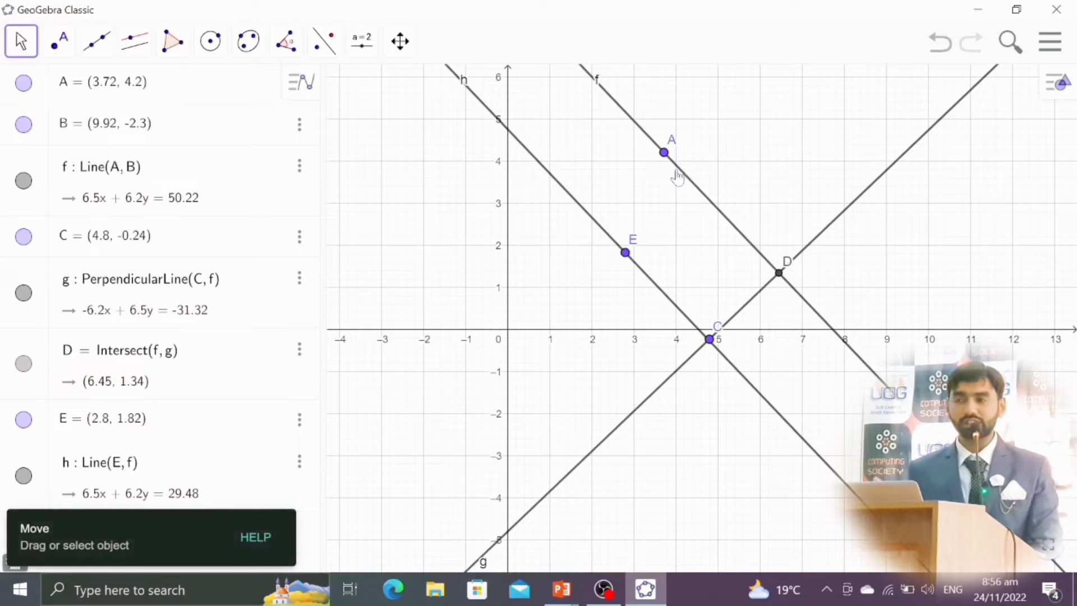
{"action": "left_click", "coordinate": [664, 153]}
{"action": "left_click_drag", "start_coordinate": [663, 152], "coordinate": [821, 217]}
{"action": "left_click_drag", "start_coordinate": [868, 276], "coordinate": [917, 149]}
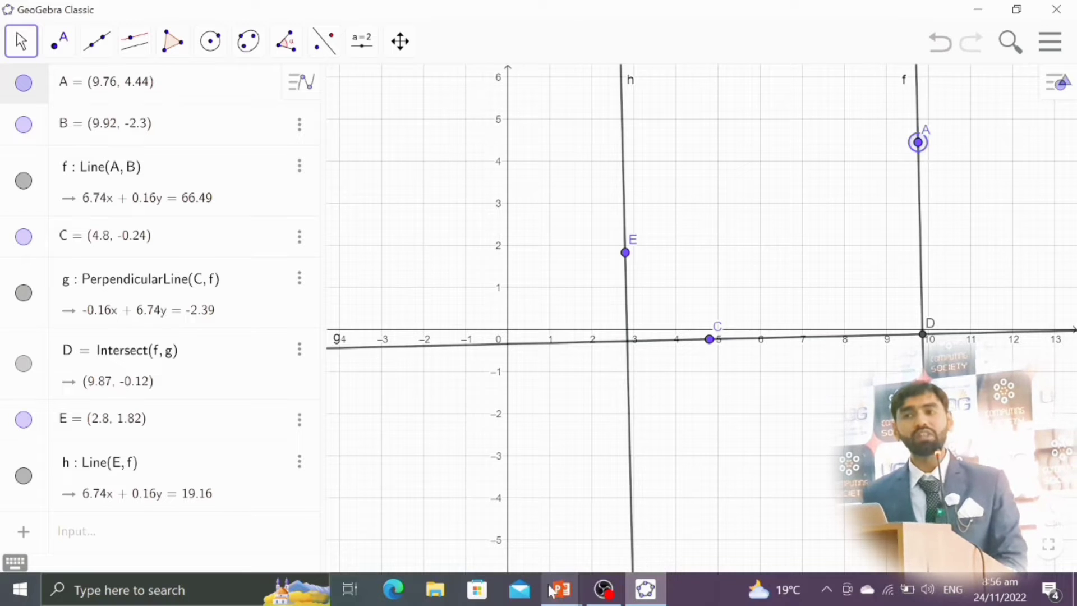
Switch to the PowerPoint slide show and underline "equal to the derivative of the function." on the Activity No:05 slide
{"action": "mouse_move", "coordinate": [558, 592]}
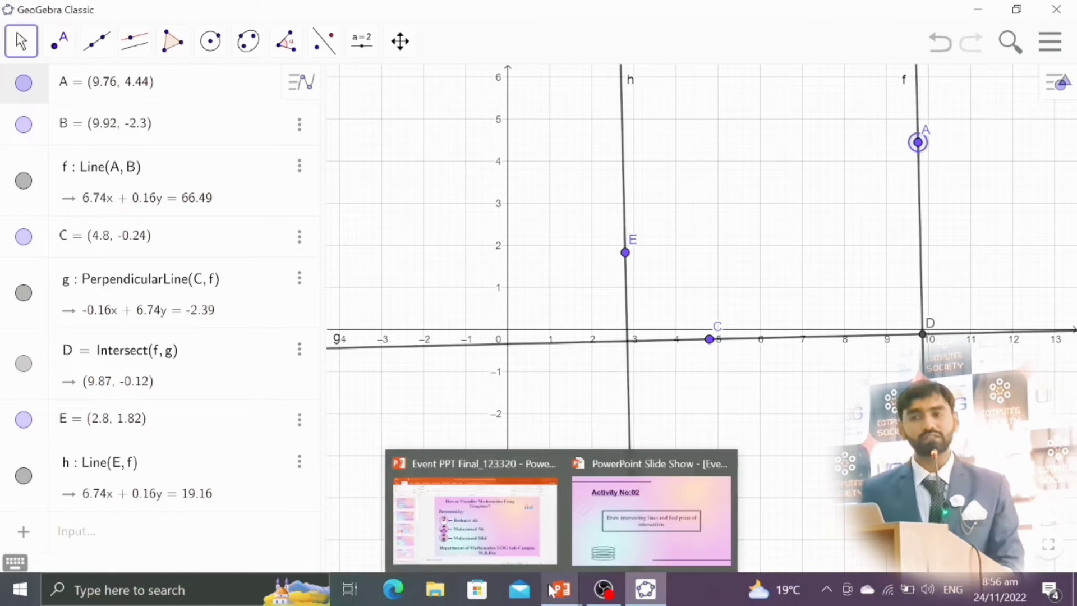
{"action": "left_click", "coordinate": [655, 535]}
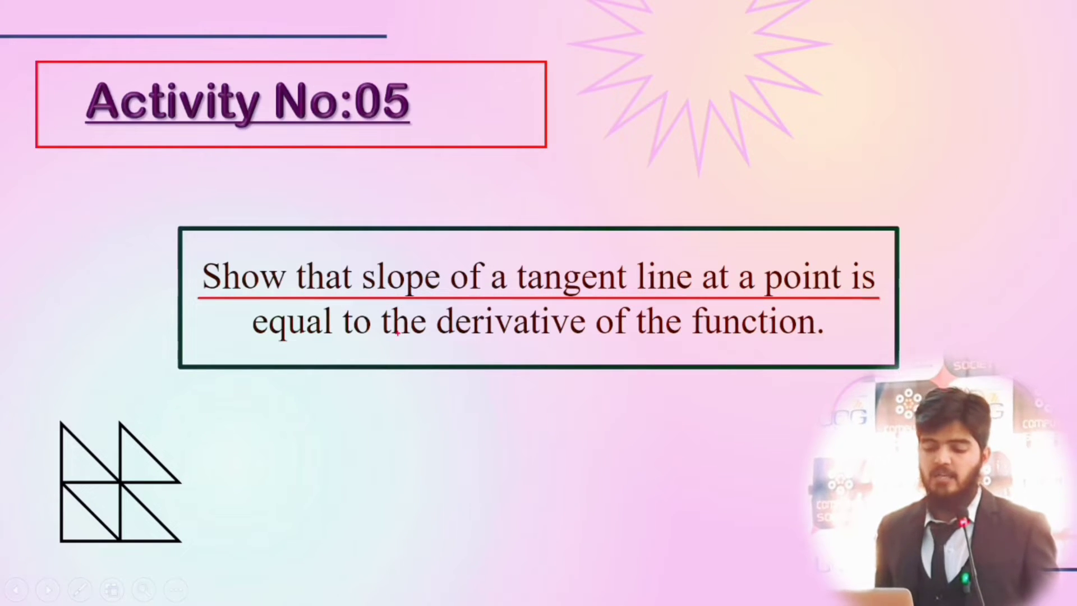
{"action": "mouse_move", "coordinate": [247, 342]}
{"action": "left_mouse_down"}
{"action": "mouse_move", "coordinate": [447, 353]}
{"action": "mouse_move", "coordinate": [881, 335]}
{"action": "left_mouse_up"}
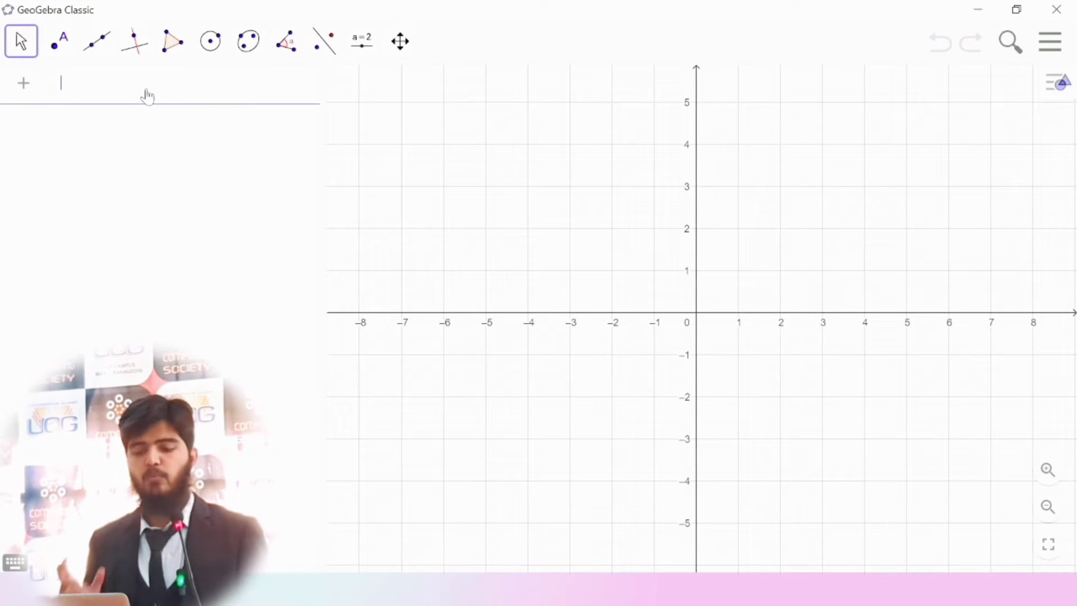
Define the function f(x) = sin(x) as a new algebra entry in GeoGebra Classic
{"action": "type", "text": "(x) "}
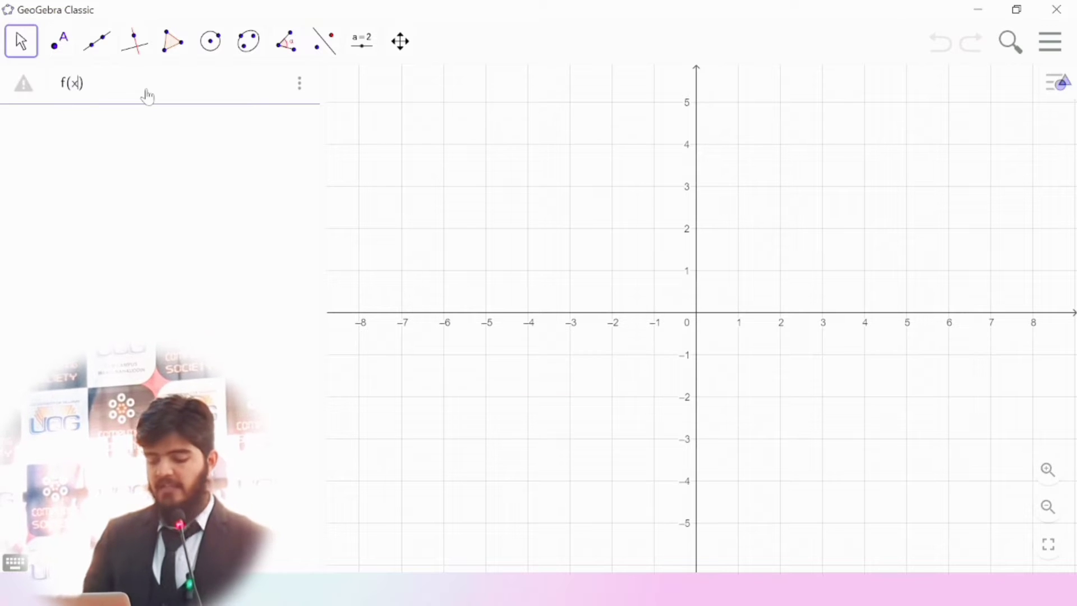
{"action": "type", "text": "= sin(x"}
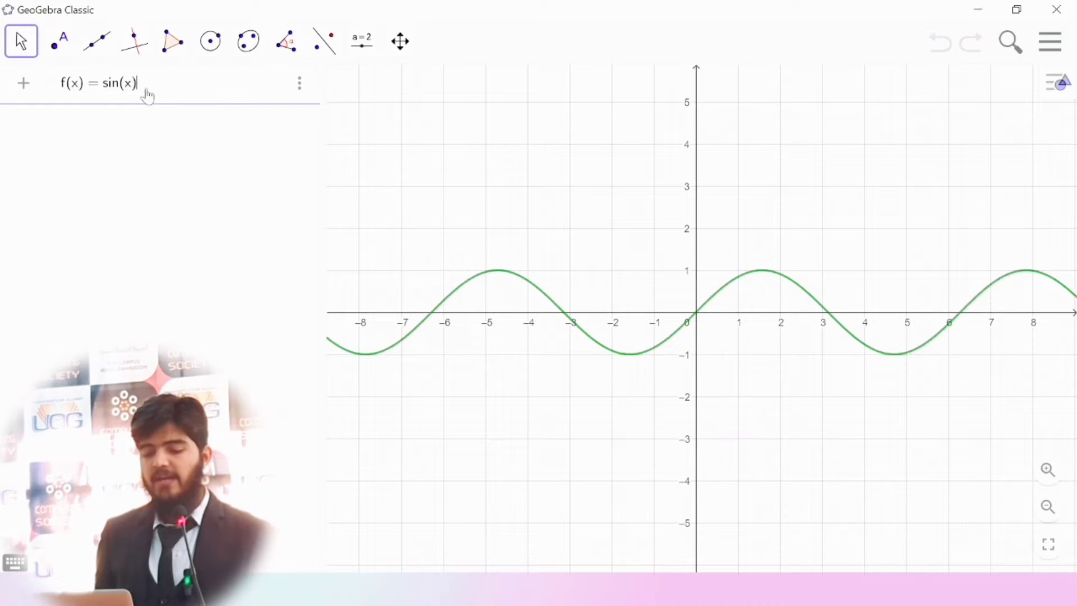
{"action": "key", "text": "Return"}
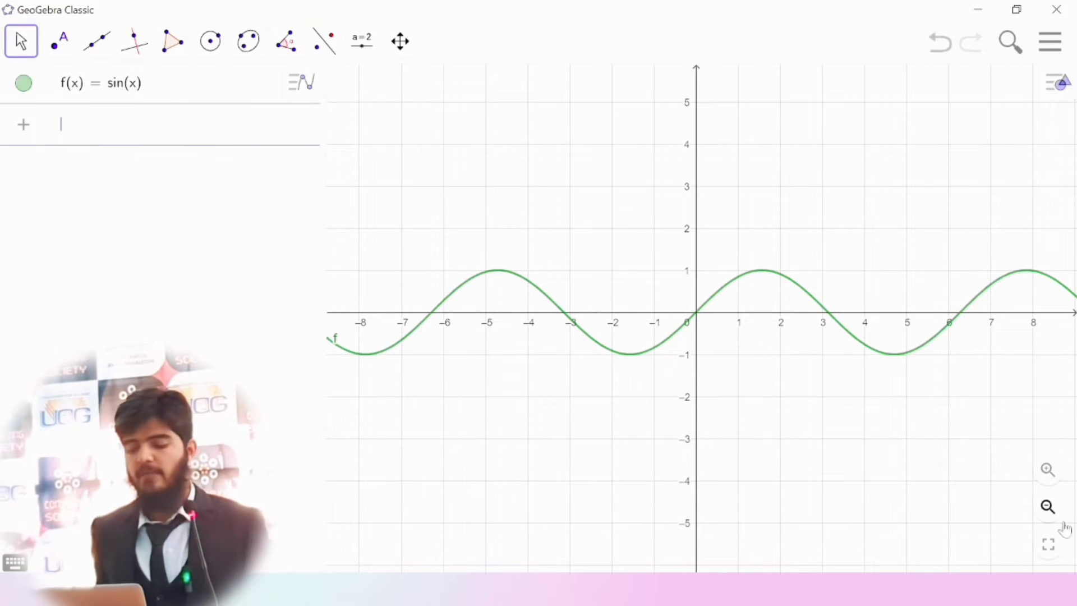
Place a point on the sine curve at about (7.34, 0.87), just before the crest near x = 8
{"action": "left_click", "coordinate": [399, 41]}
{"action": "left_click", "coordinate": [411, 91]}
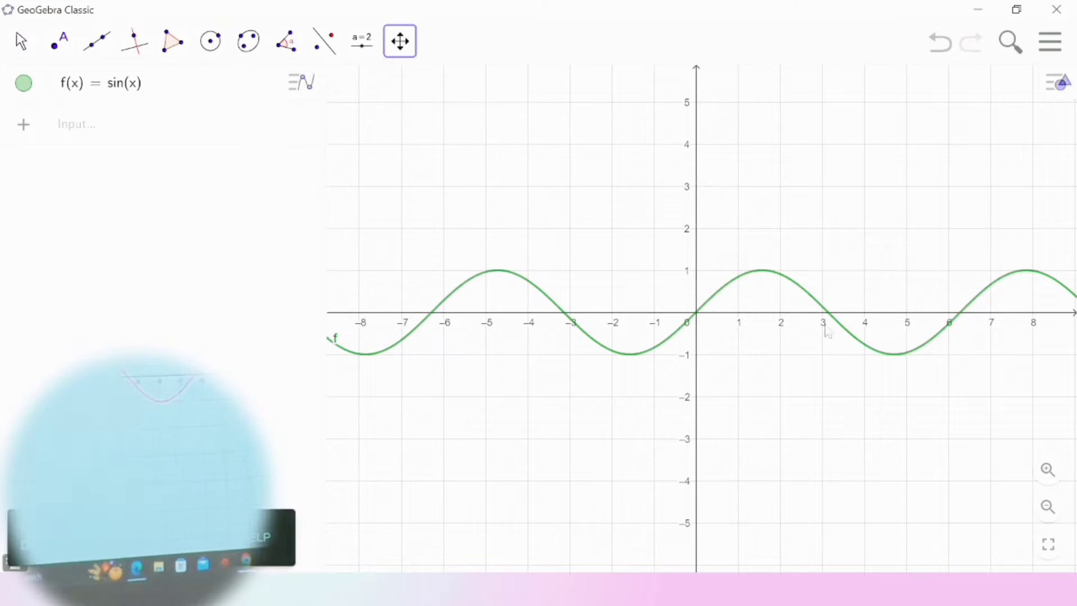
{"action": "left_click_drag", "start_coordinate": [805, 312], "coordinate": [783, 319]}
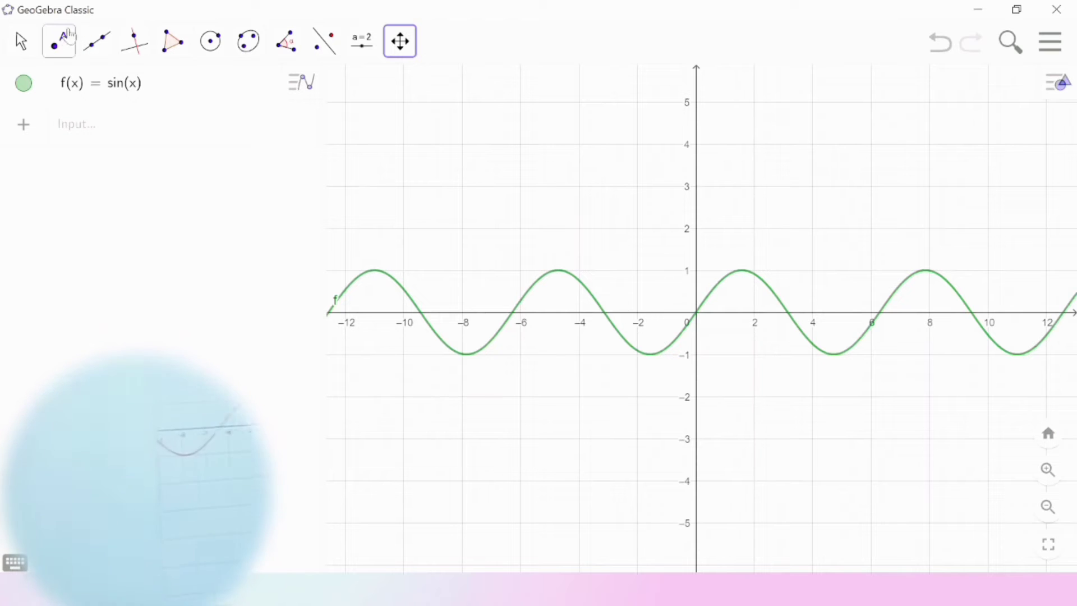
{"action": "left_click", "coordinate": [58, 41]}
{"action": "left_click", "coordinate": [66, 89]}
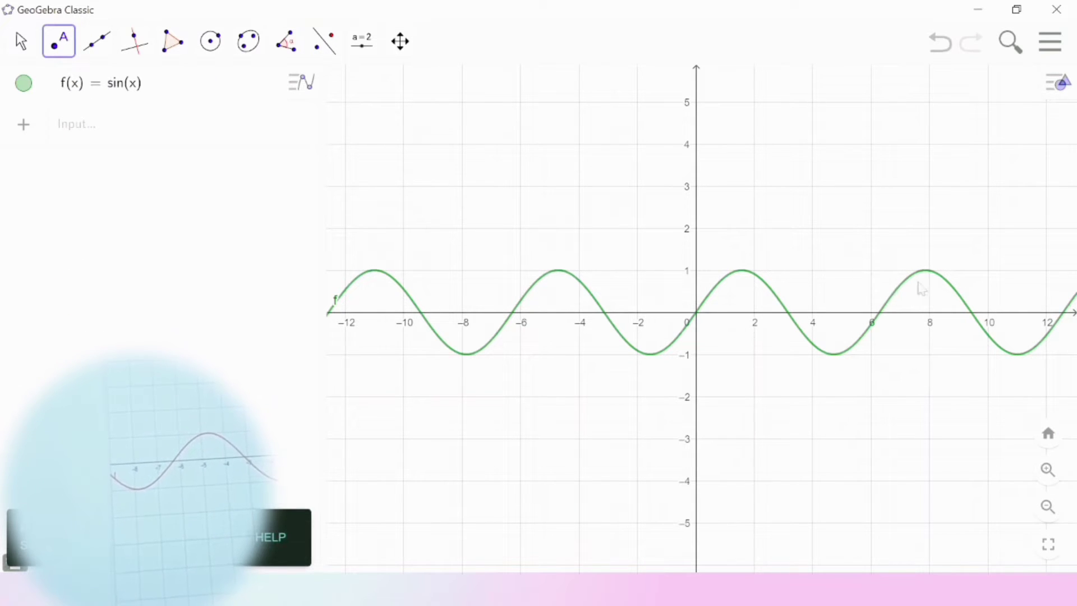
{"action": "left_click", "coordinate": [58, 45]}
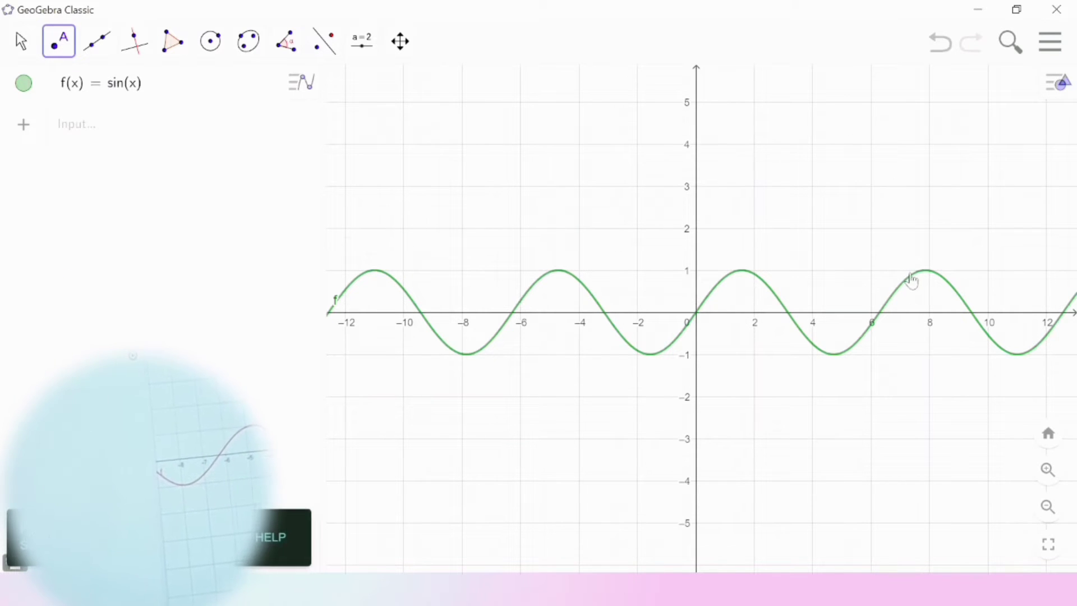
{"action": "left_click", "coordinate": [910, 275]}
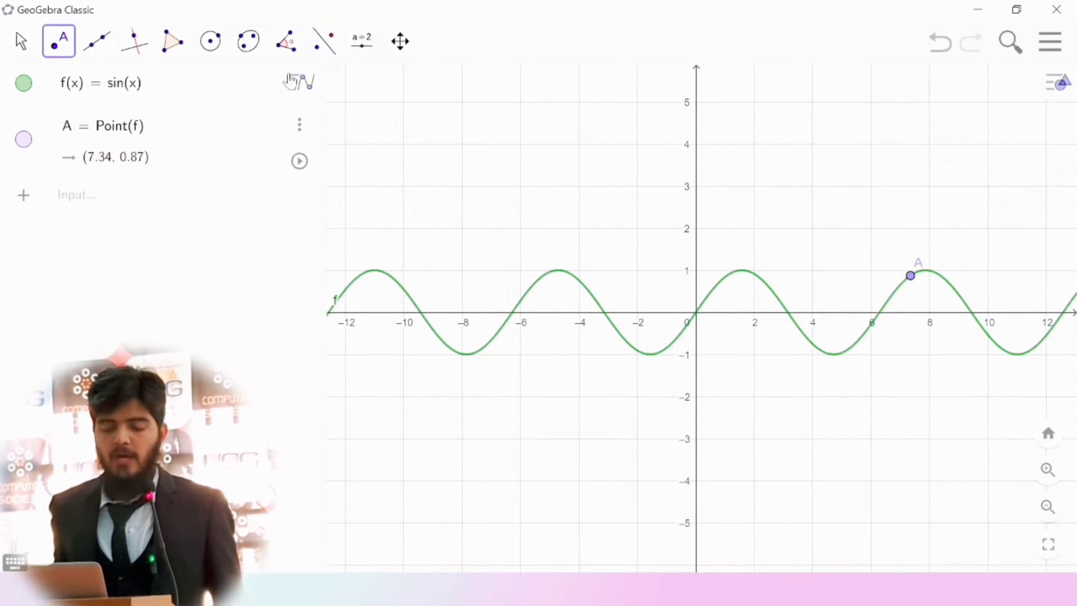
Construct the tangent line to the sine curve through point A
{"action": "left_click", "coordinate": [134, 41]}
{"action": "left_click", "coordinate": [179, 236]}
{"action": "left_click", "coordinate": [178, 236]}
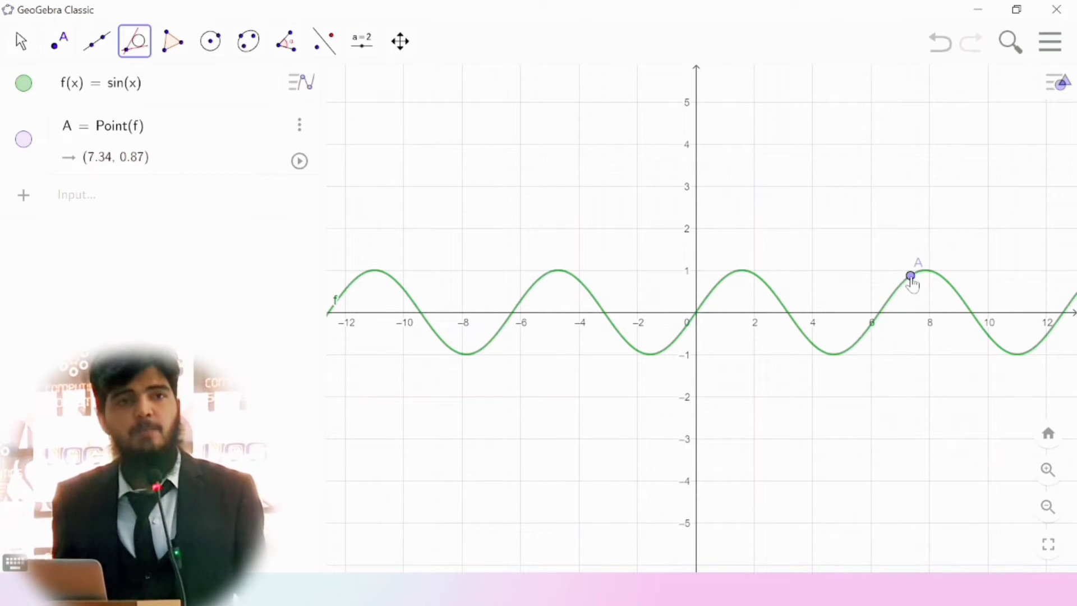
{"action": "left_click", "coordinate": [910, 277]}
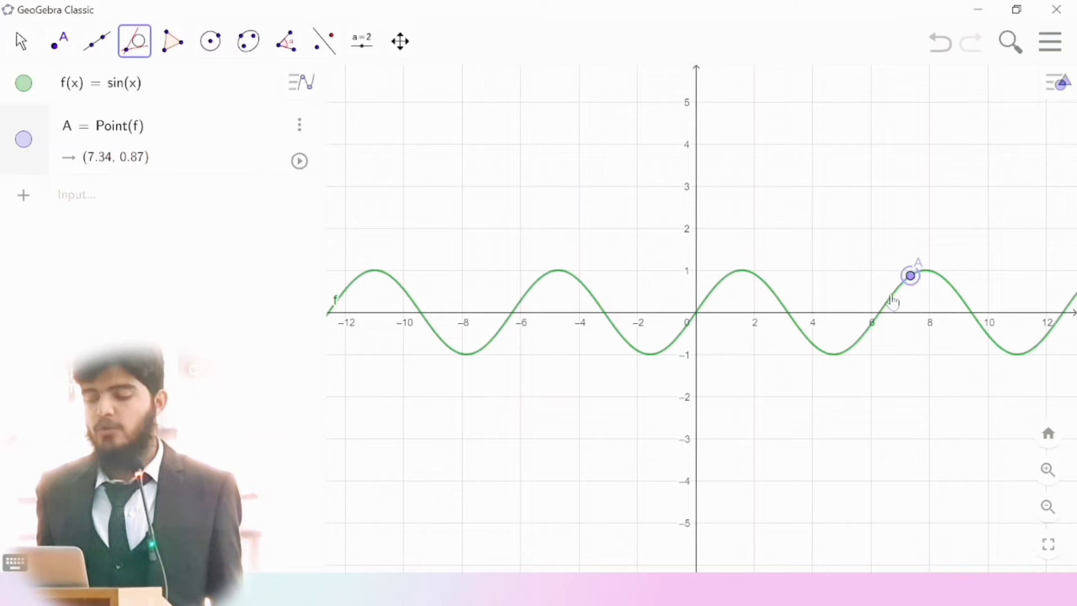
{"action": "left_click", "coordinate": [892, 302]}
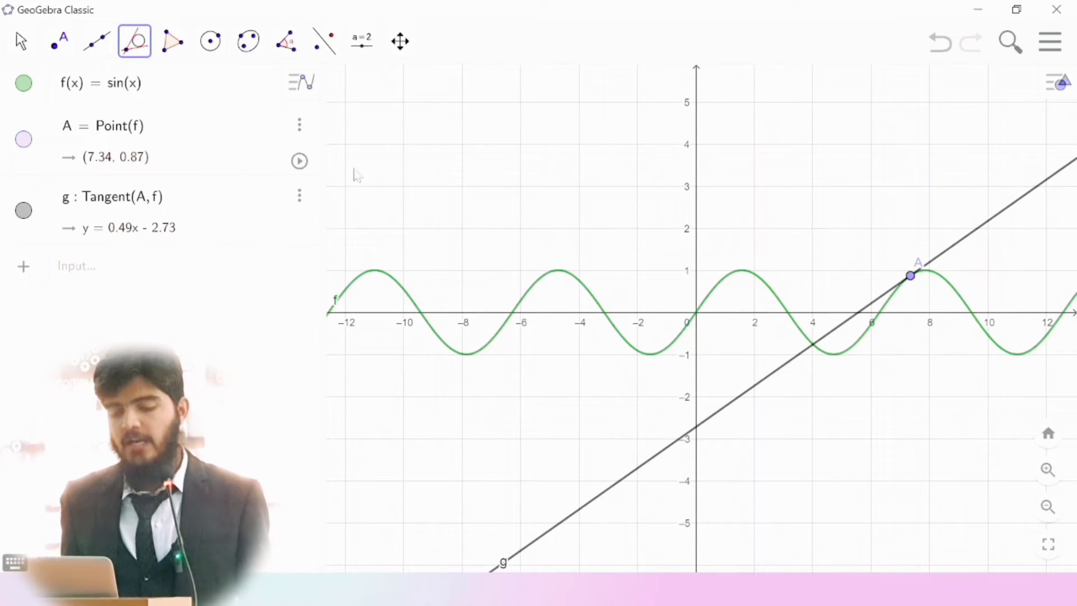
Move point A along the sine curve to about (1.79, 0.98) so the tangent line follows it
{"action": "left_click", "coordinate": [24, 49]}
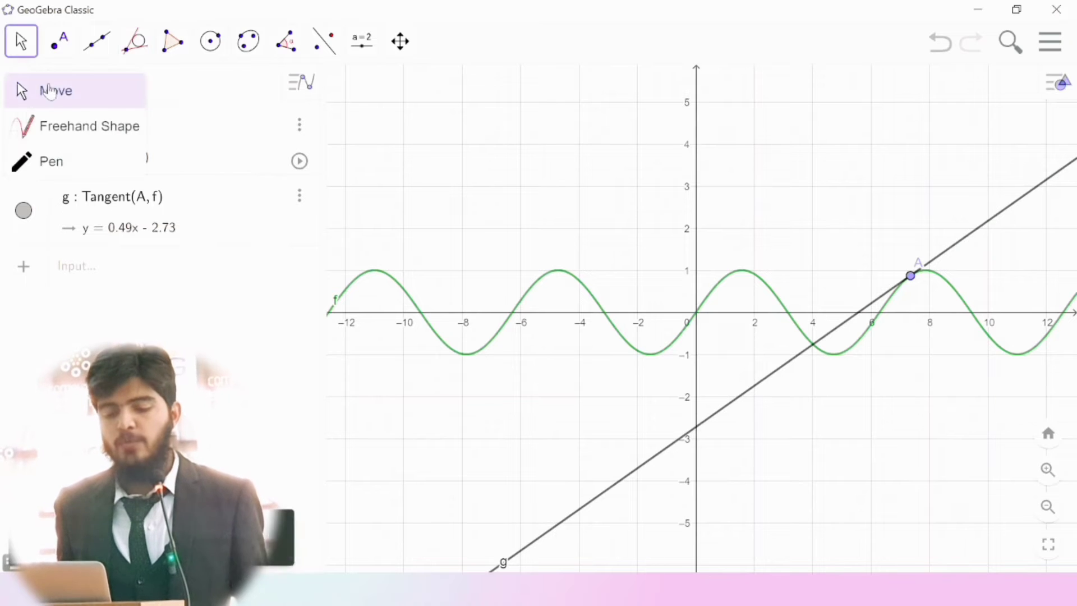
{"action": "left_click", "coordinate": [910, 276]}
{"action": "left_click_drag", "start_coordinate": [910, 275], "coordinate": [752, 297]}
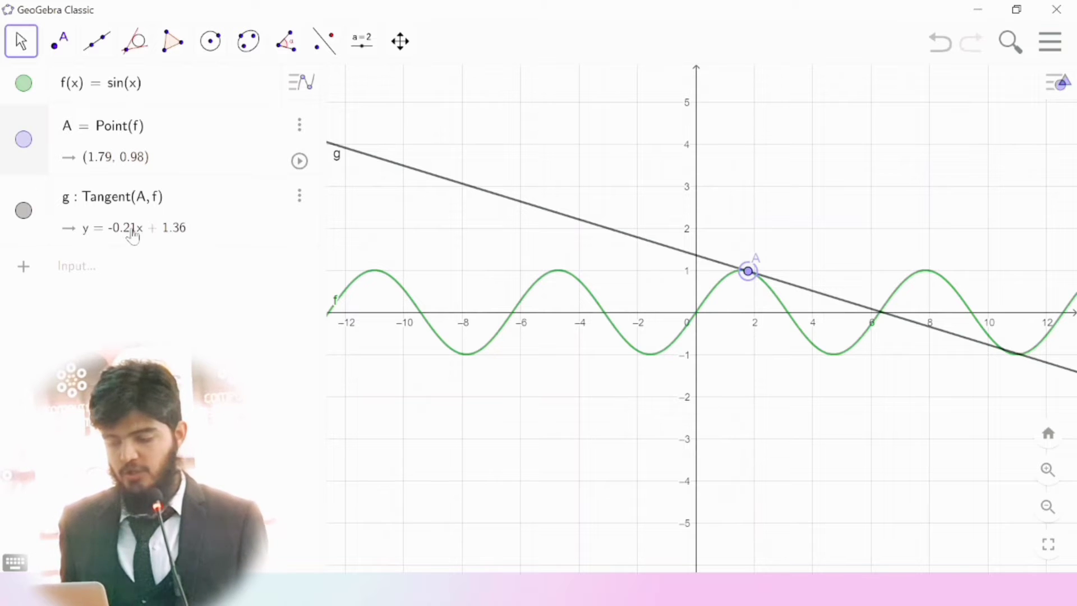
Add a slope measurement for tangent line g
{"action": "left_click", "coordinate": [286, 41]}
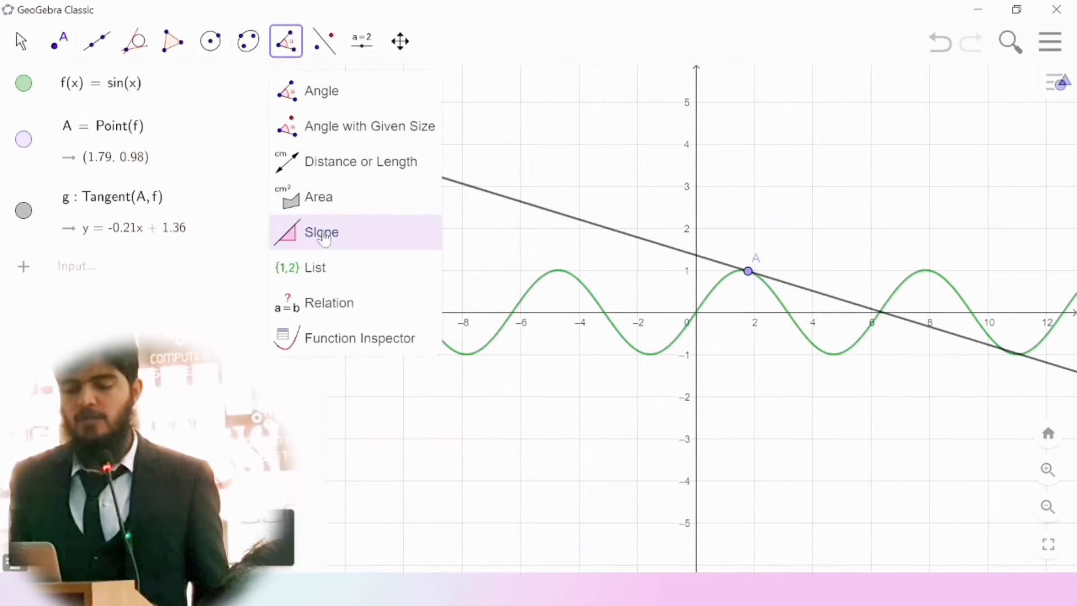
{"action": "left_click", "coordinate": [323, 234]}
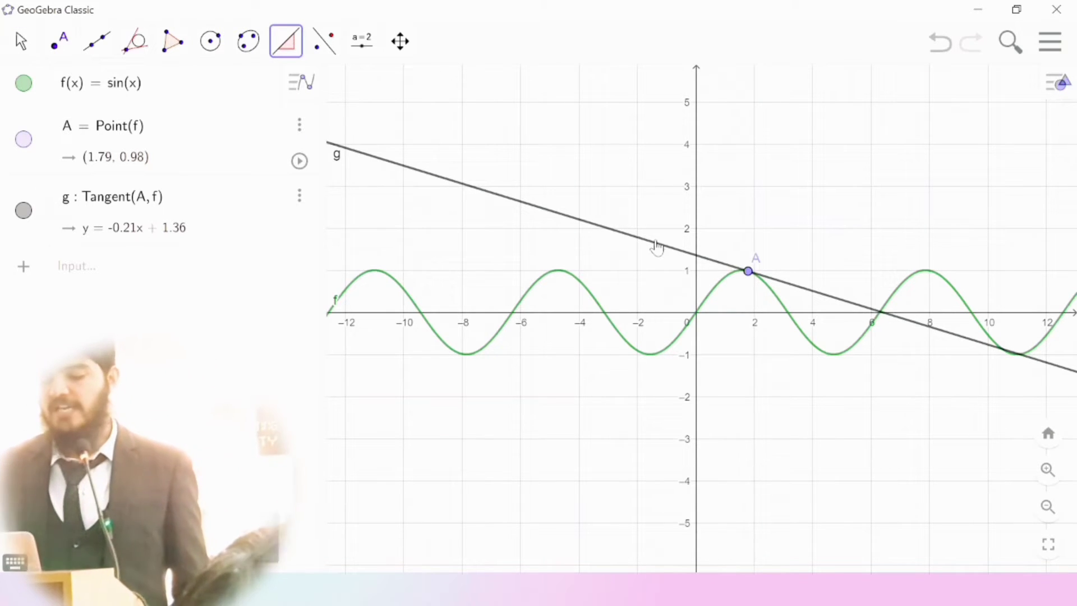
{"action": "left_click", "coordinate": [654, 247]}
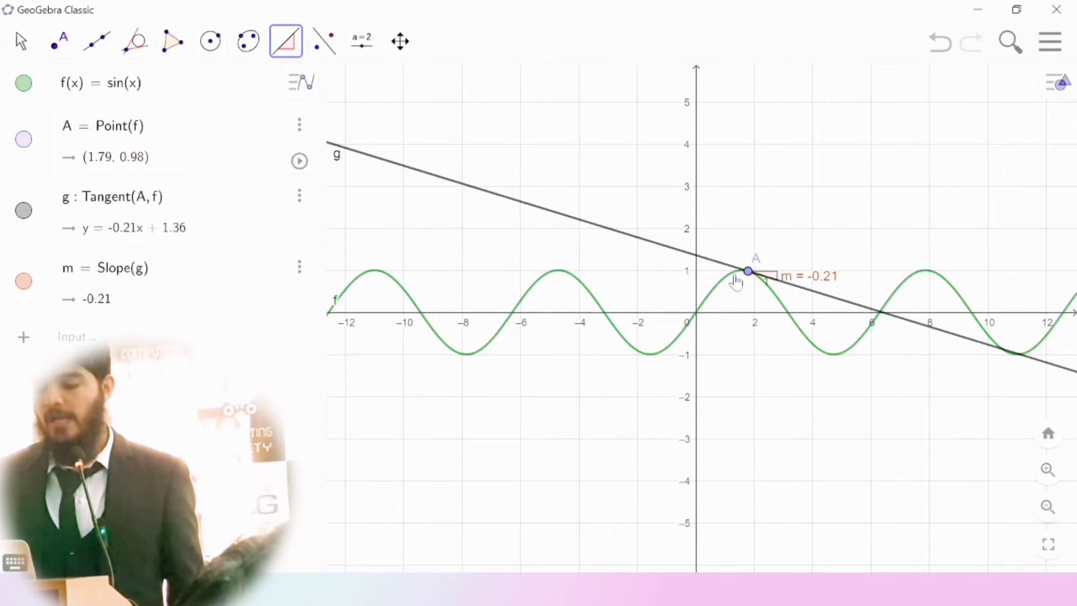
Move point A to about (1.35, 0.98) and on to about (6.71, 0.41) to vary the tangent's slope
{"action": "key", "text": "Escape"}
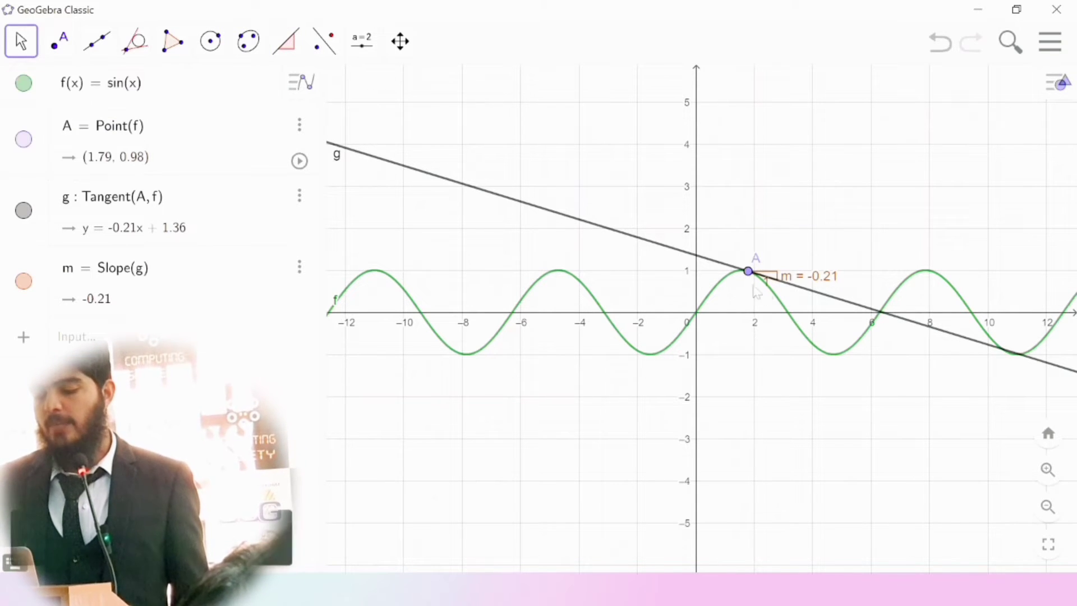
{"action": "mouse_move", "coordinate": [748, 271]}
{"action": "left_mouse_down"}
{"action": "mouse_move", "coordinate": [616, 313]}
{"action": "mouse_move", "coordinate": [528, 276]}
{"action": "mouse_move", "coordinate": [737, 289]}
{"action": "left_mouse_up"}
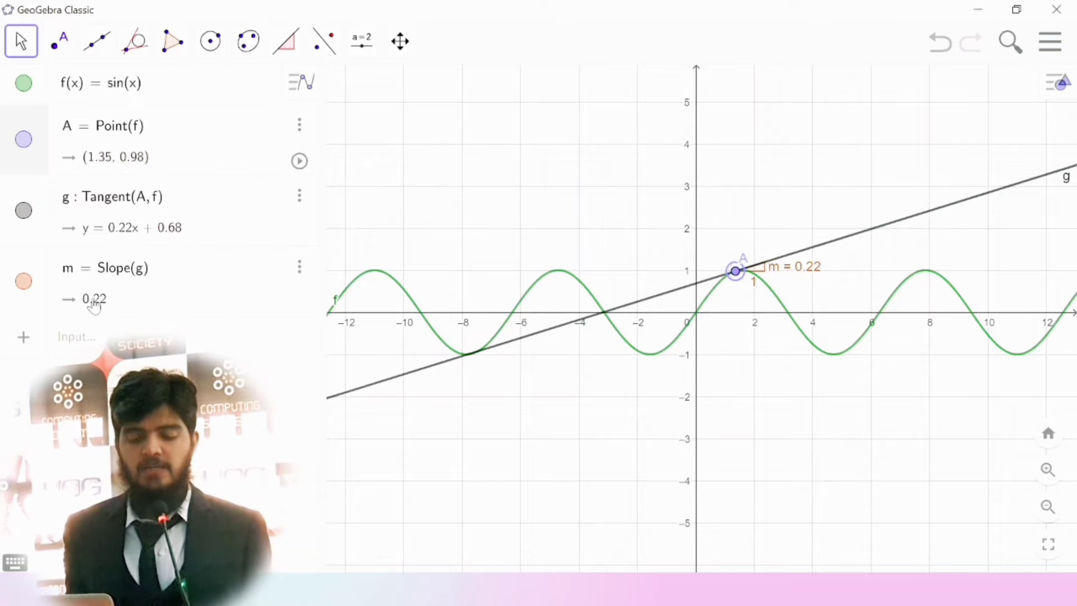
{"action": "left_click_drag", "start_coordinate": [734, 271], "coordinate": [892, 294]}
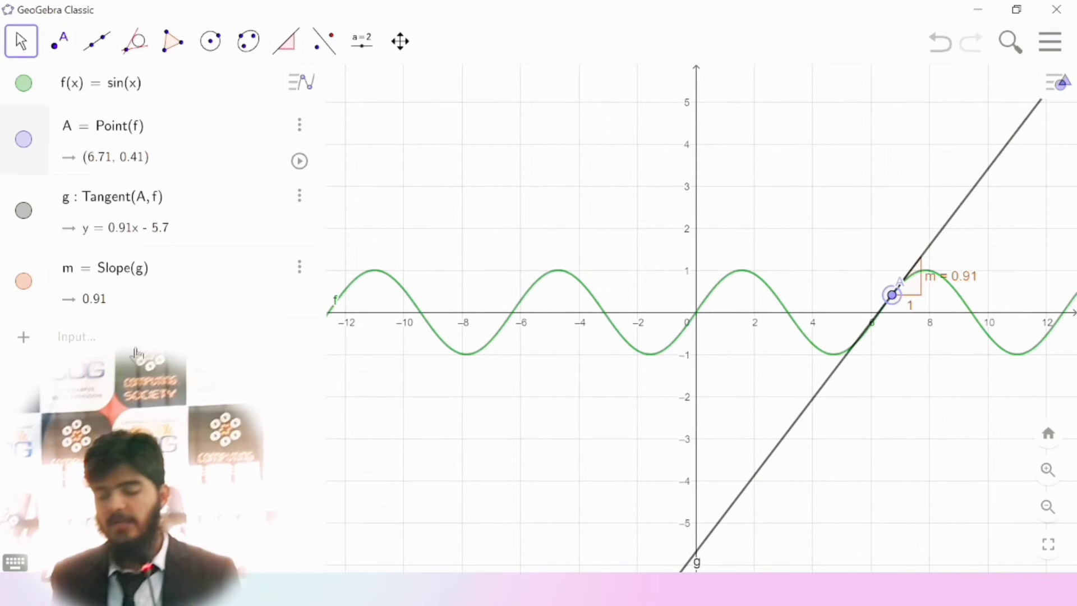
Define the point B = (x(A), m) as a new algebra entry
{"action": "left_click", "coordinate": [136, 351]}
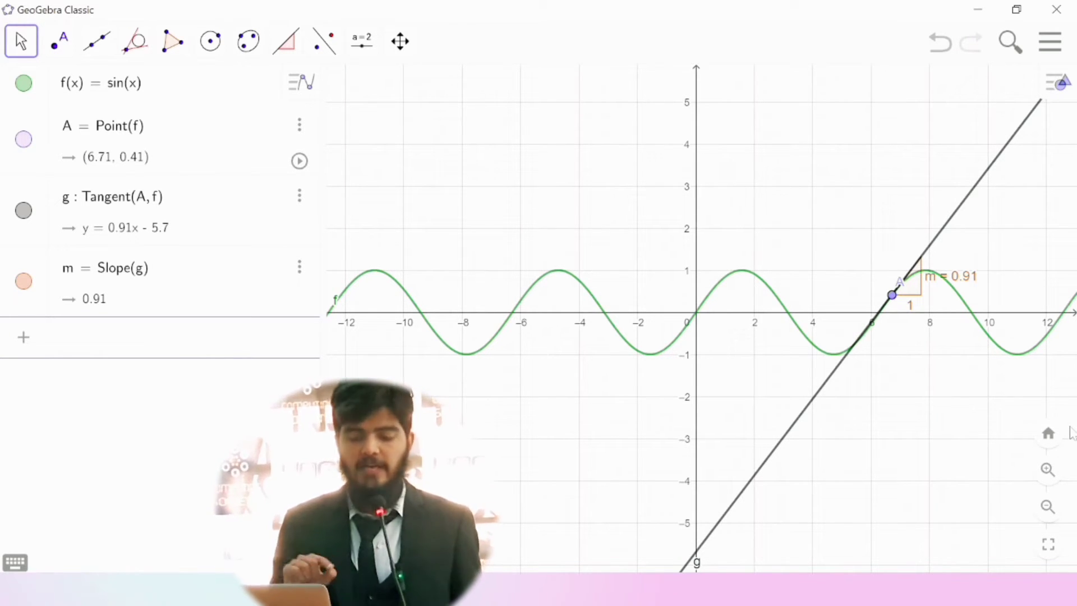
{"action": "type", "text": "B = ("}
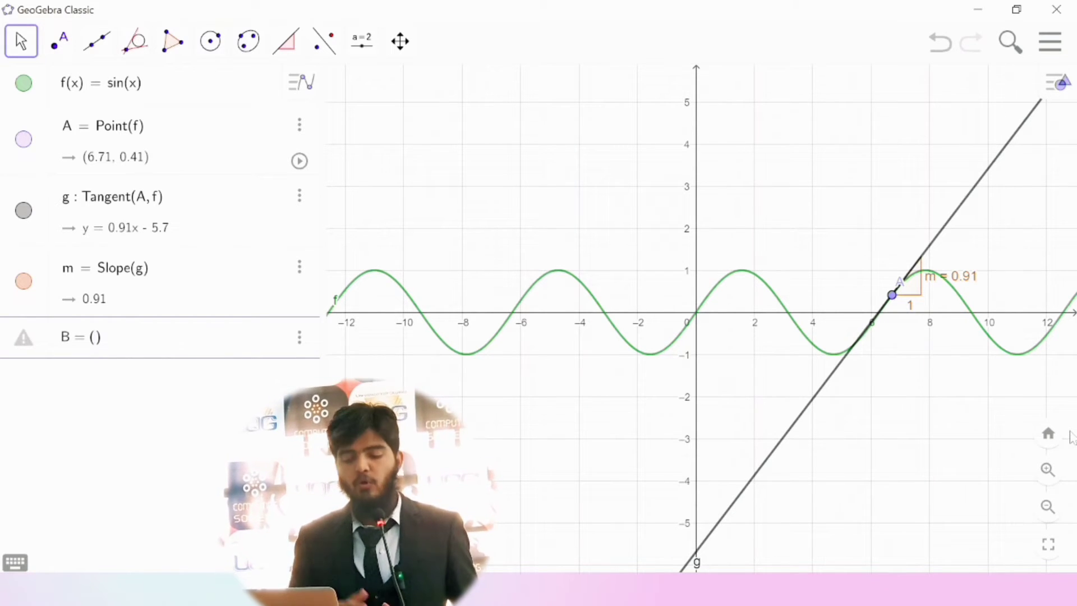
{"action": "type", "text": "x("}
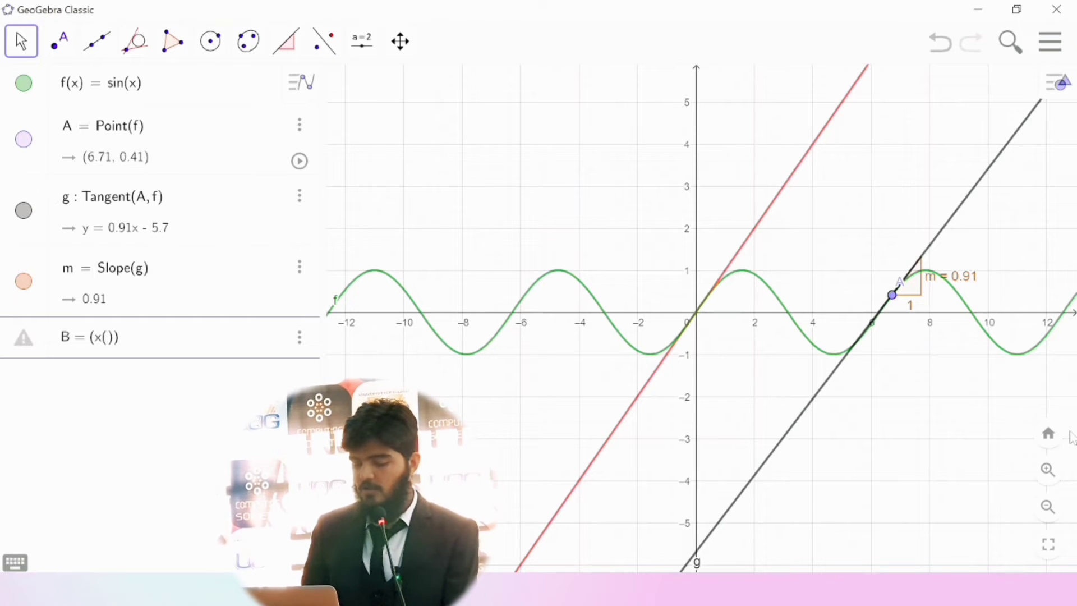
{"action": "type", "text": "A)"}
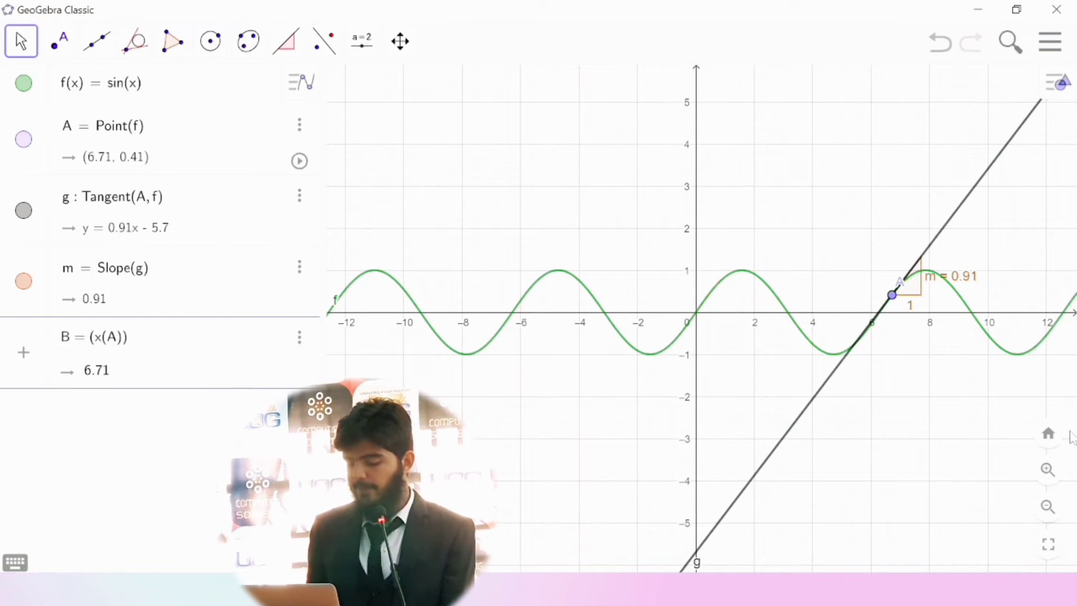
{"action": "type", "text": ", "}
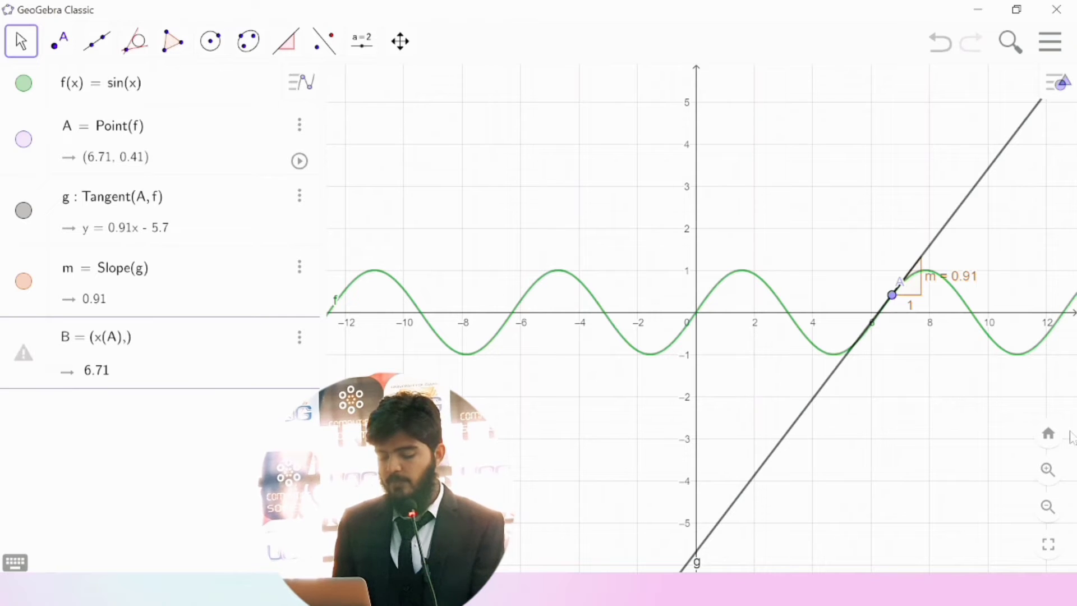
{"action": "type", "text": "m"}
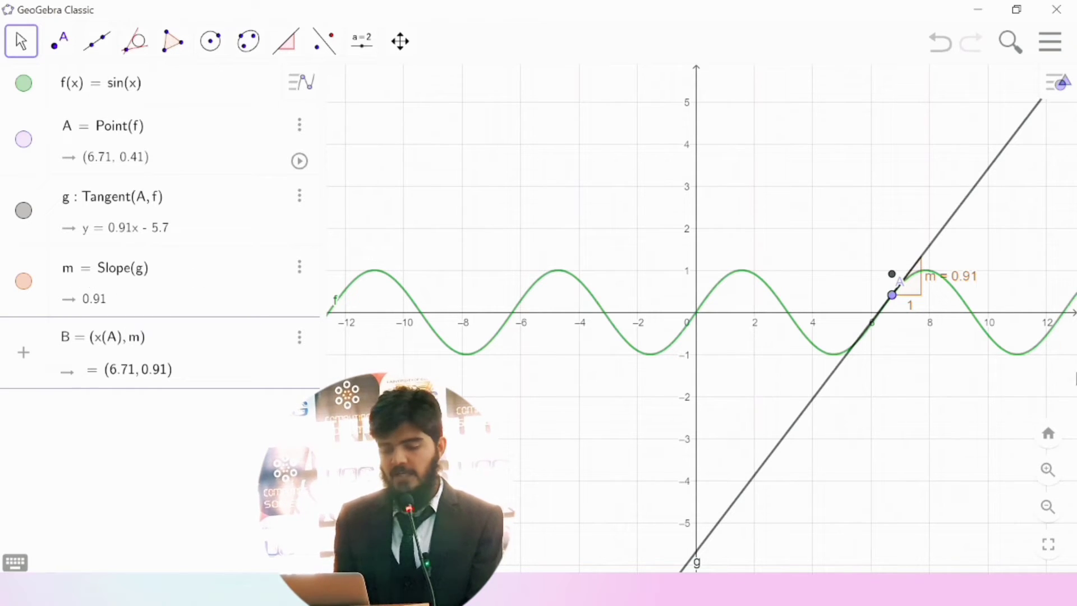
{"action": "key", "text": "Return"}
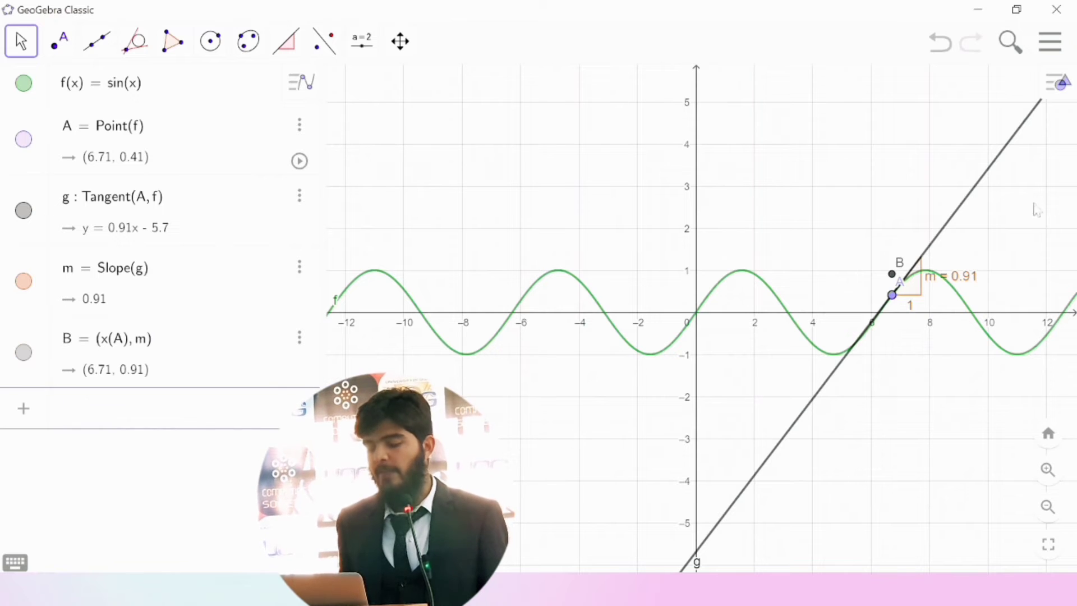
Move point A to about (2.76, 0.37) and turn on the trace for point B
{"action": "left_click", "coordinate": [896, 280]}
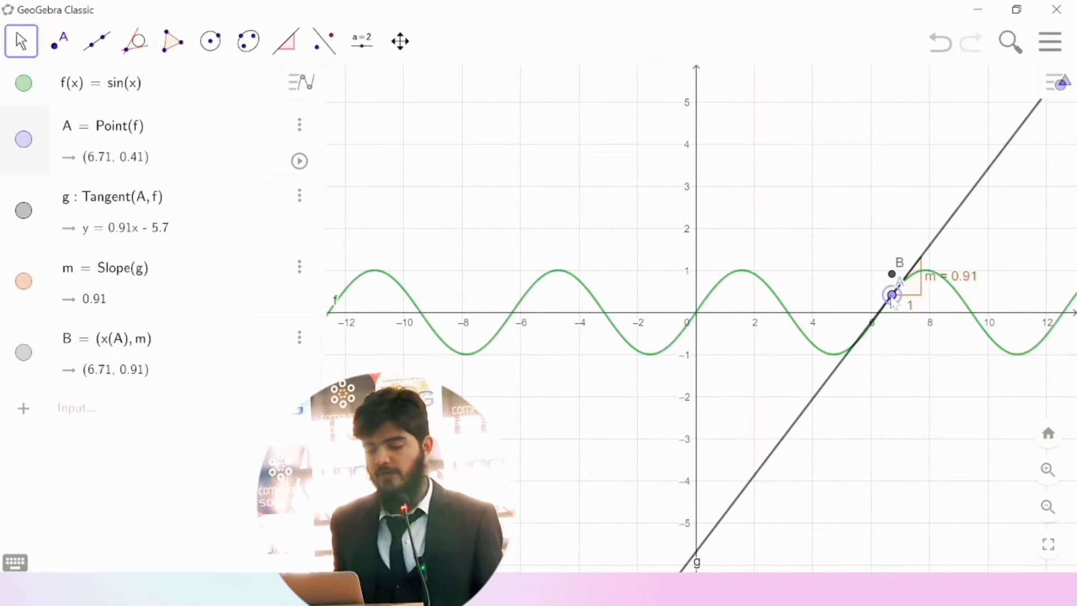
{"action": "left_click_drag", "start_coordinate": [892, 295], "coordinate": [777, 360]}
{"action": "right_click", "coordinate": [777, 353]}
{"action": "left_click", "coordinate": [819, 451]}
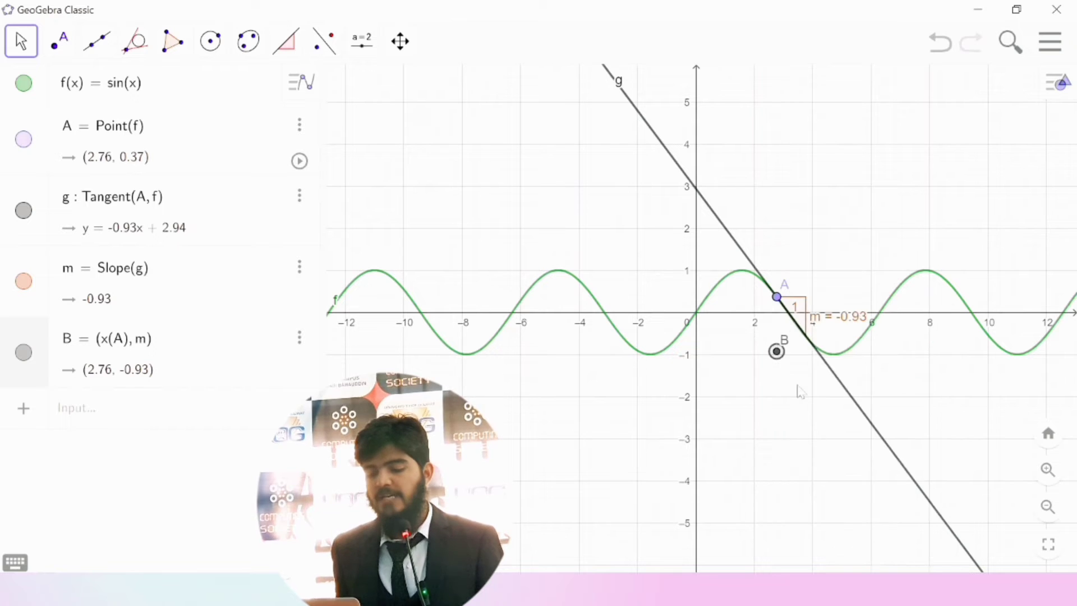
Animate point A to trace B, stop the animation, and move A on to about (5.3, -0.83) to extend the trace
{"action": "left_click", "coordinate": [299, 161]}
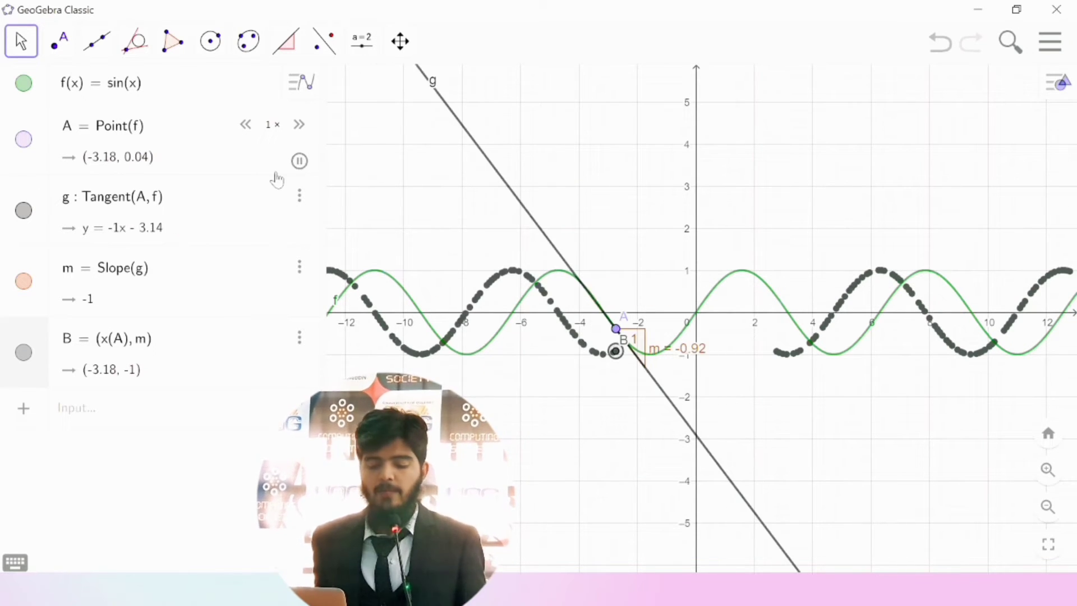
{"action": "left_click", "coordinate": [299, 160]}
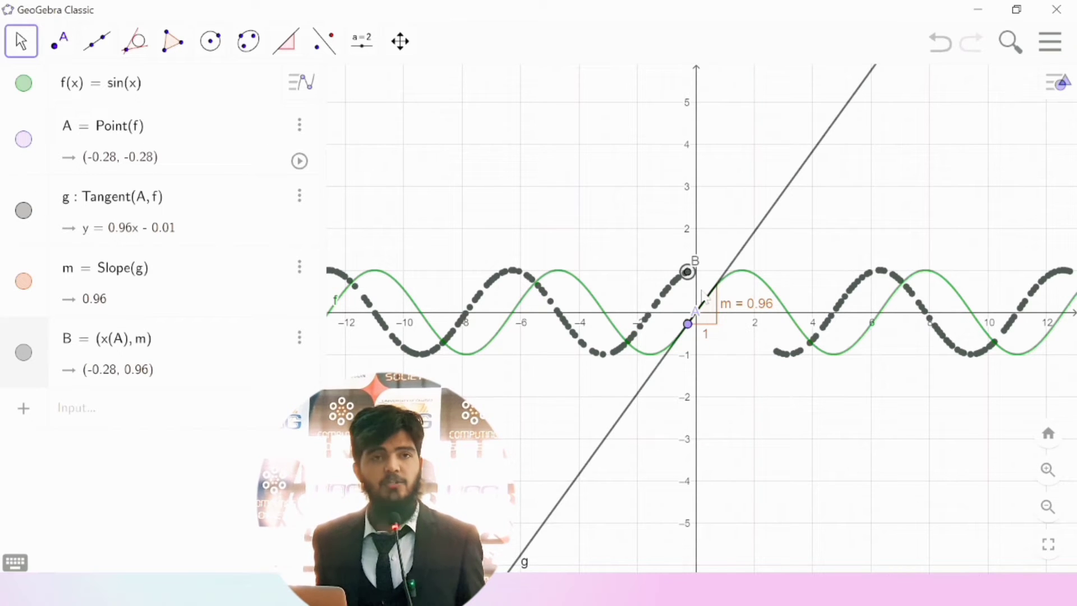
{"action": "left_click", "coordinate": [686, 327]}
{"action": "left_click_drag", "start_coordinate": [687, 328], "coordinate": [852, 310]}
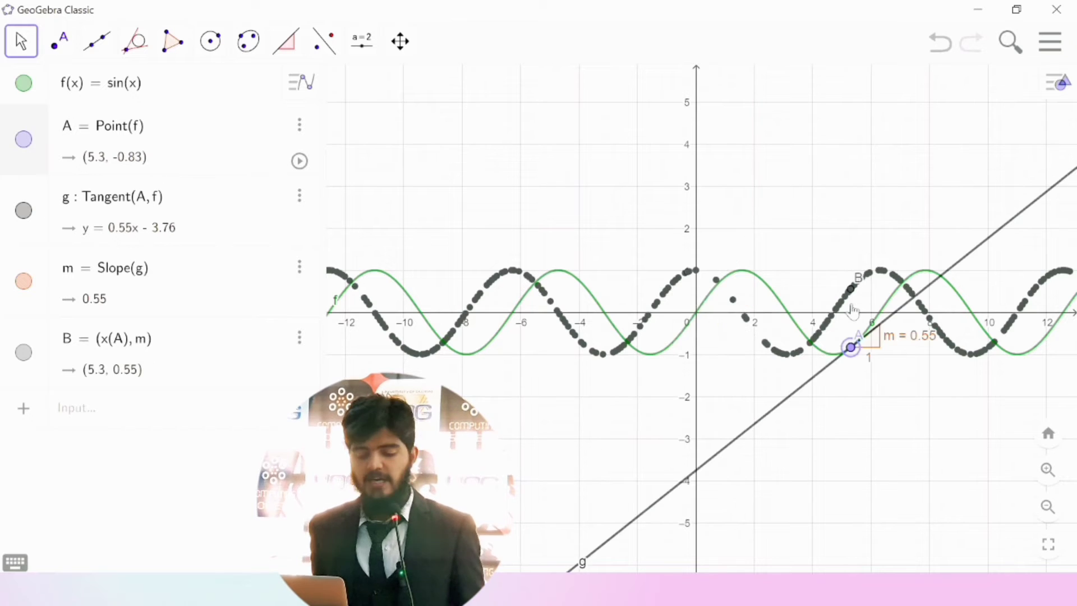
Graph the derivative by entering f'(x) and mark its curve with red freehand pen strokes starting just past the y-axis
{"action": "left_click", "coordinate": [153, 401]}
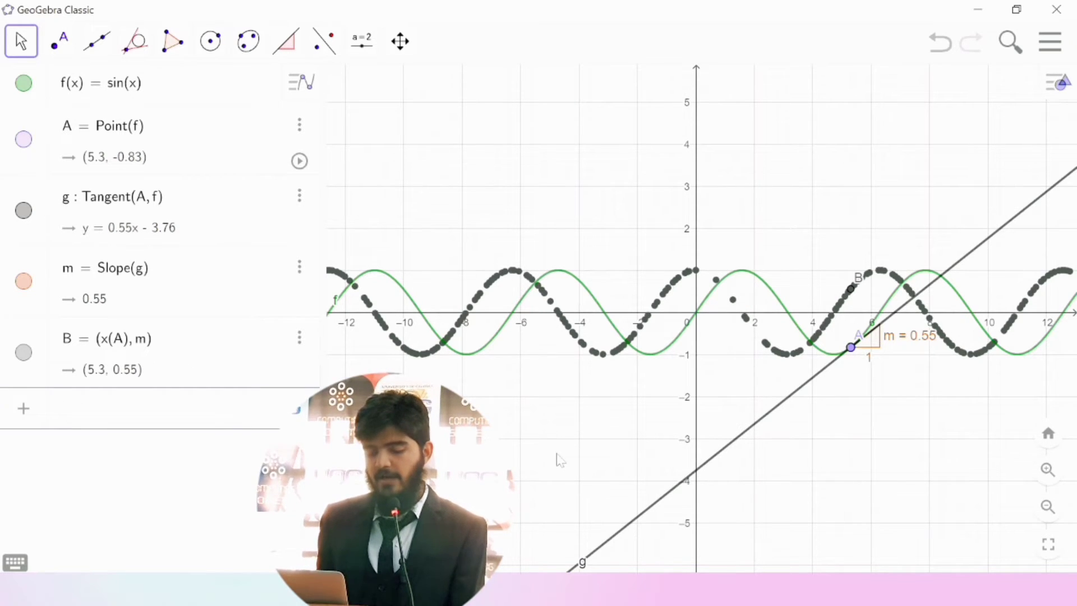
{"action": "type", "text": "f'"}
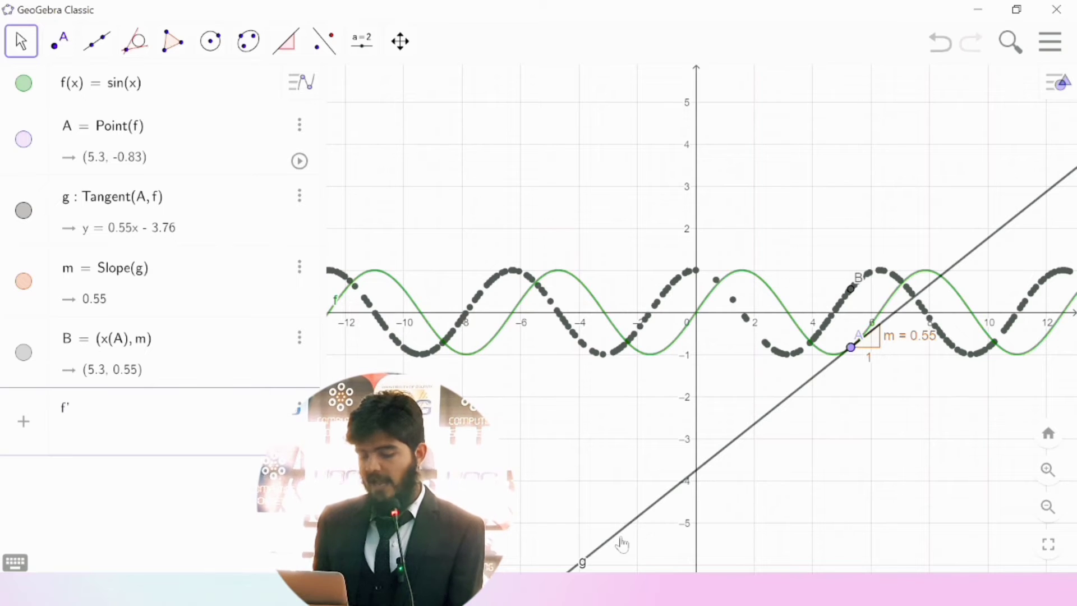
{"action": "type", "text": "(x"}
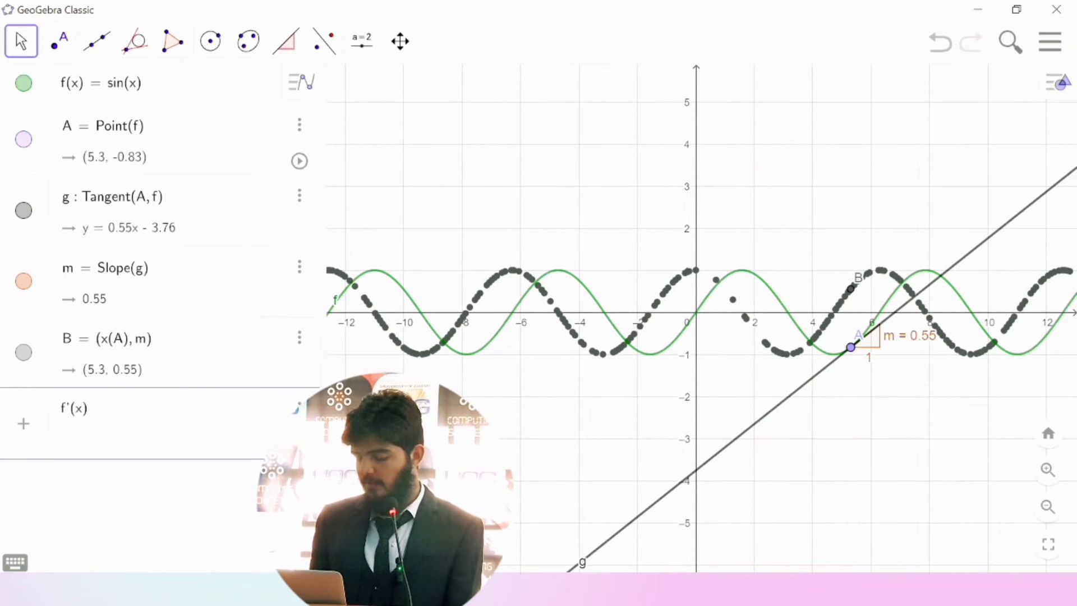
{"action": "key", "text": "Return"}
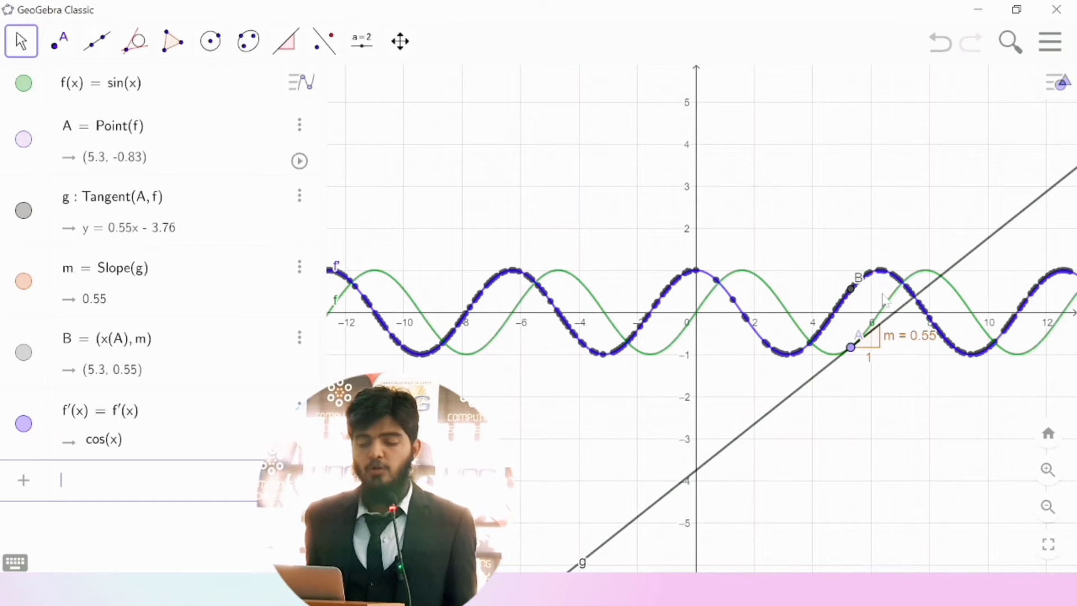
{"action": "left_click_drag", "start_coordinate": [706, 264], "coordinate": [771, 247]}
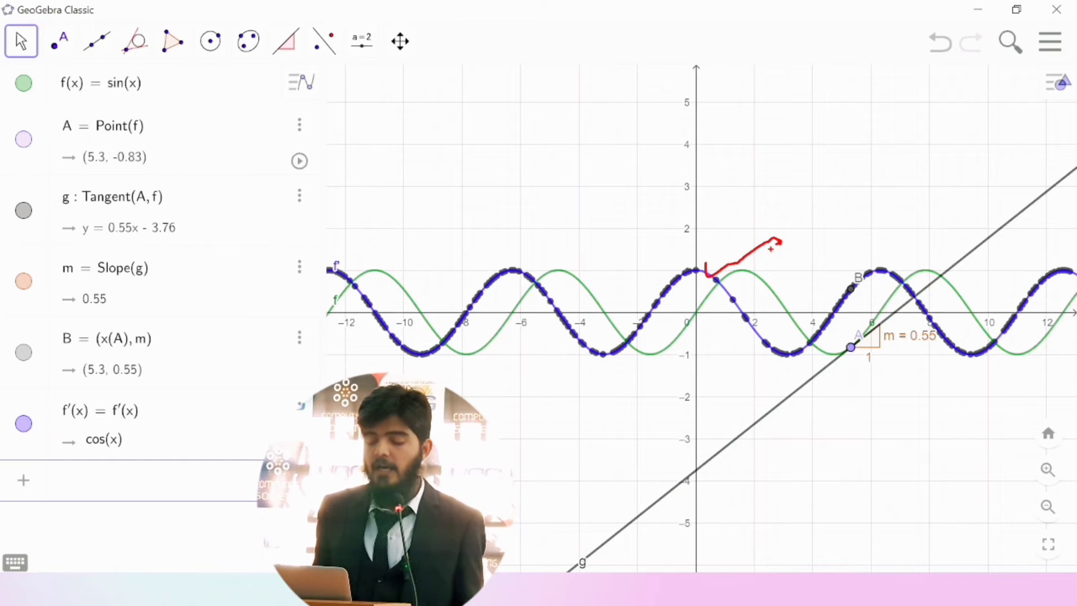
{"action": "left_click_drag", "start_coordinate": [798, 245], "coordinate": [907, 194]}
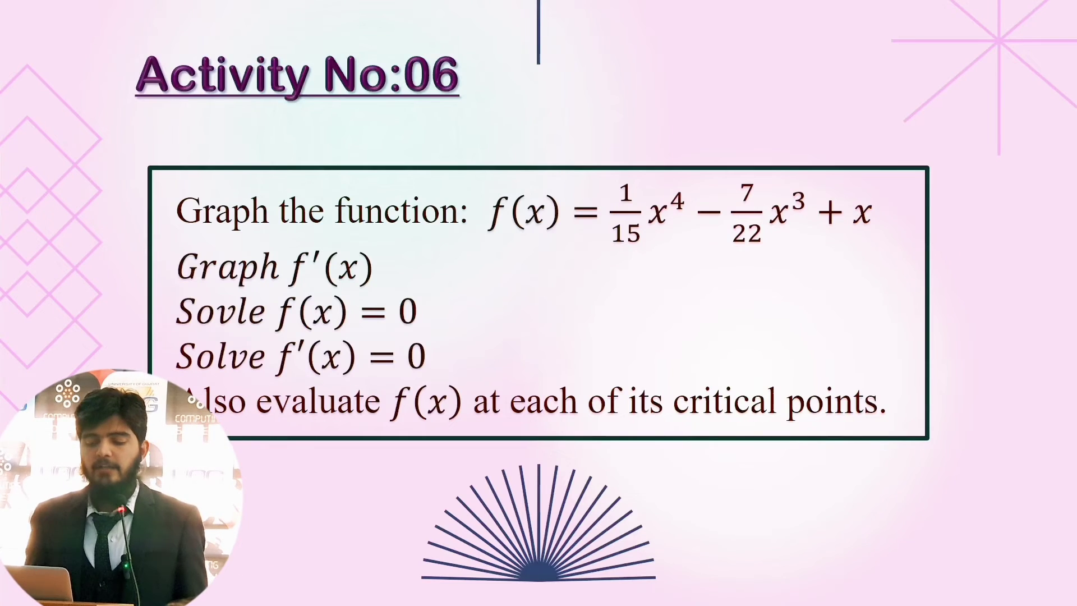
Advance the PowerPoint slide show from Activity No:06 to the Activity No:07 slide about drawing a cylinder and finding its volume
{"action": "key", "text": "Right"}
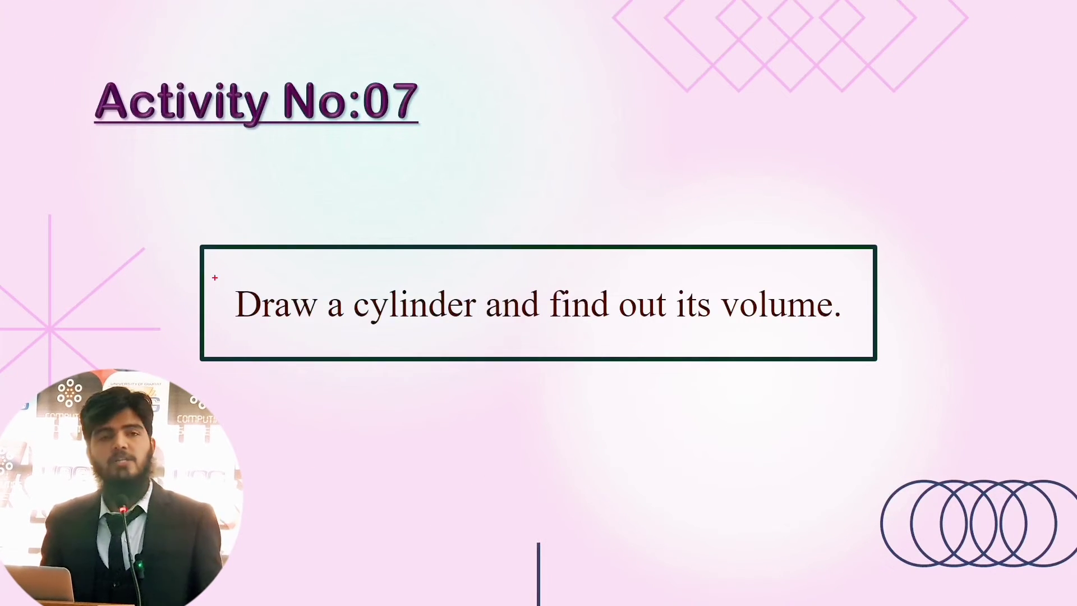
{"action": "mouse_move", "coordinate": [179, 234]}
{"action": "left_mouse_down"}
{"action": "mouse_move", "coordinate": [224, 300]}
{"action": "mouse_move", "coordinate": [961, 464]}
{"action": "mouse_move", "coordinate": [967, 398]}
{"action": "left_mouse_up"}
{"action": "key", "text": "Escape"}
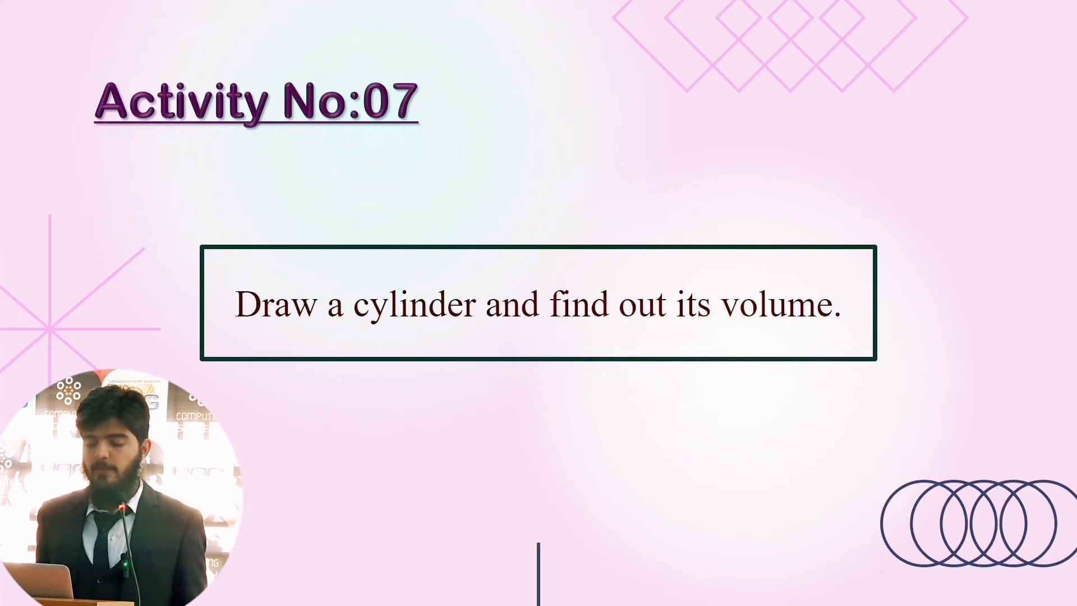
Switch back to GeoGebra Classic and start a new blank file in the 3D Graphics perspective
{"action": "key", "text": "super+Tab"}
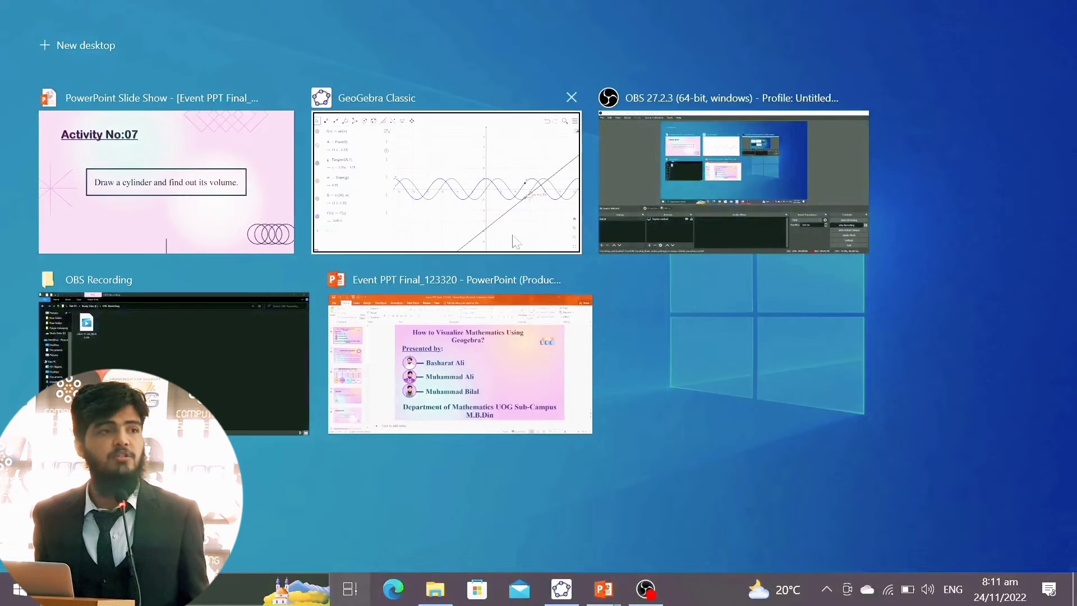
{"action": "left_click", "coordinate": [515, 241]}
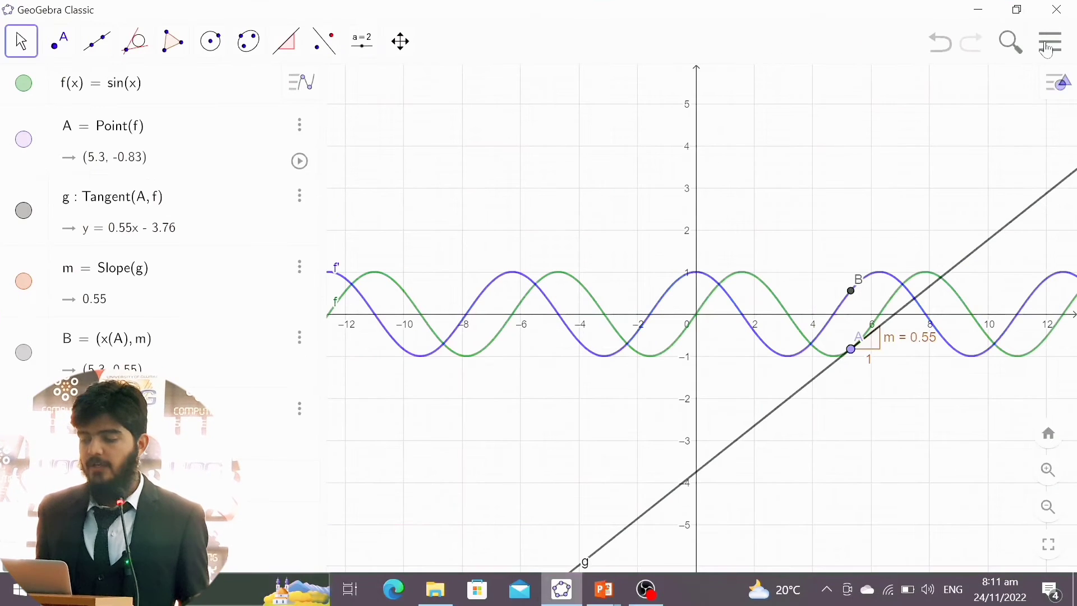
{"action": "left_click", "coordinate": [1049, 43]}
{"action": "left_click", "coordinate": [952, 111]}
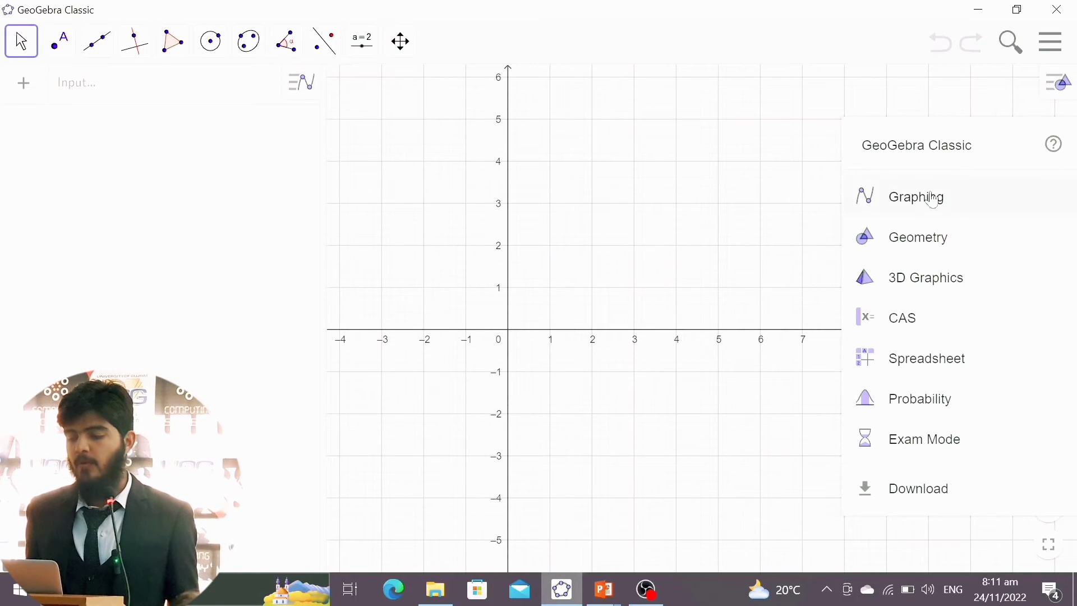
{"action": "left_click", "coordinate": [924, 289]}
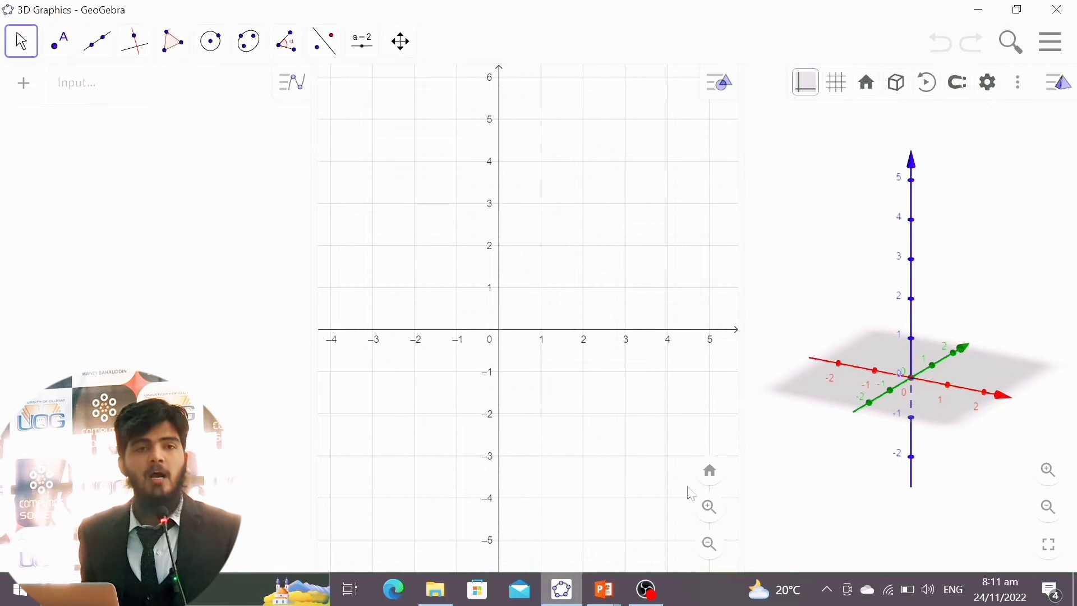
Narrow the algebra list and create a number slider r with minimum 1, maximum 5 and increment 0.10 above the 2D axes
{"action": "left_click_drag", "start_coordinate": [555, 261], "coordinate": [551, 262]}
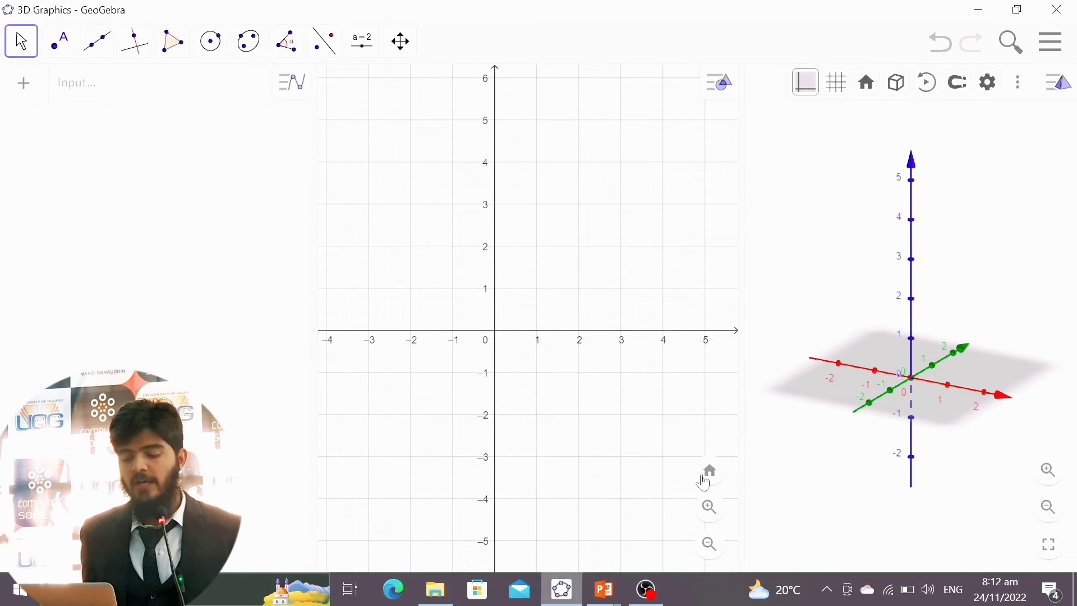
{"action": "left_click_drag", "start_coordinate": [277, 177], "coordinate": [157, 173]}
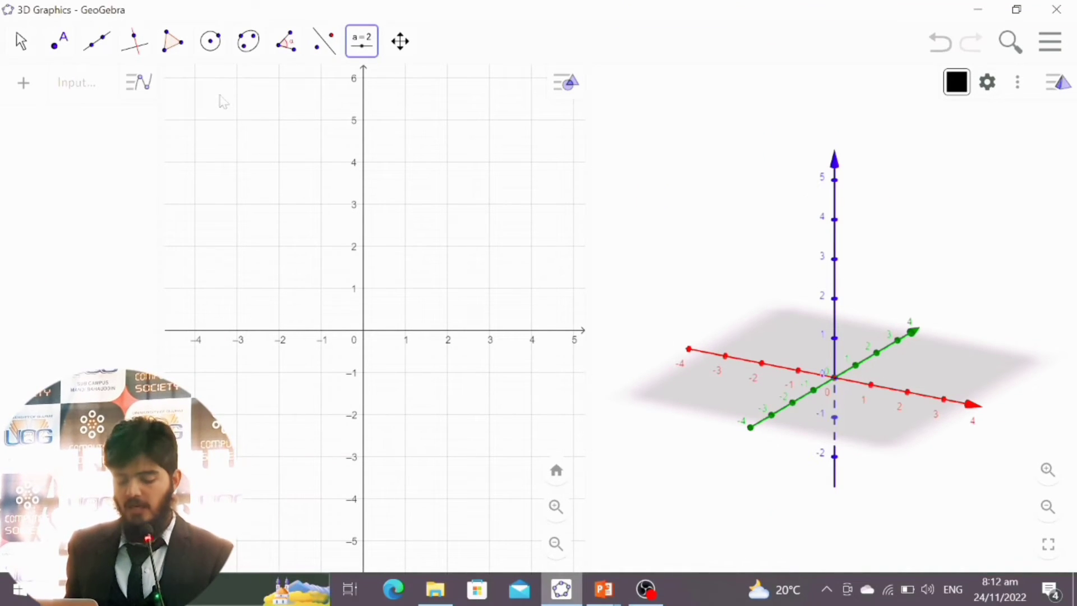
{"action": "left_click", "coordinate": [223, 101]}
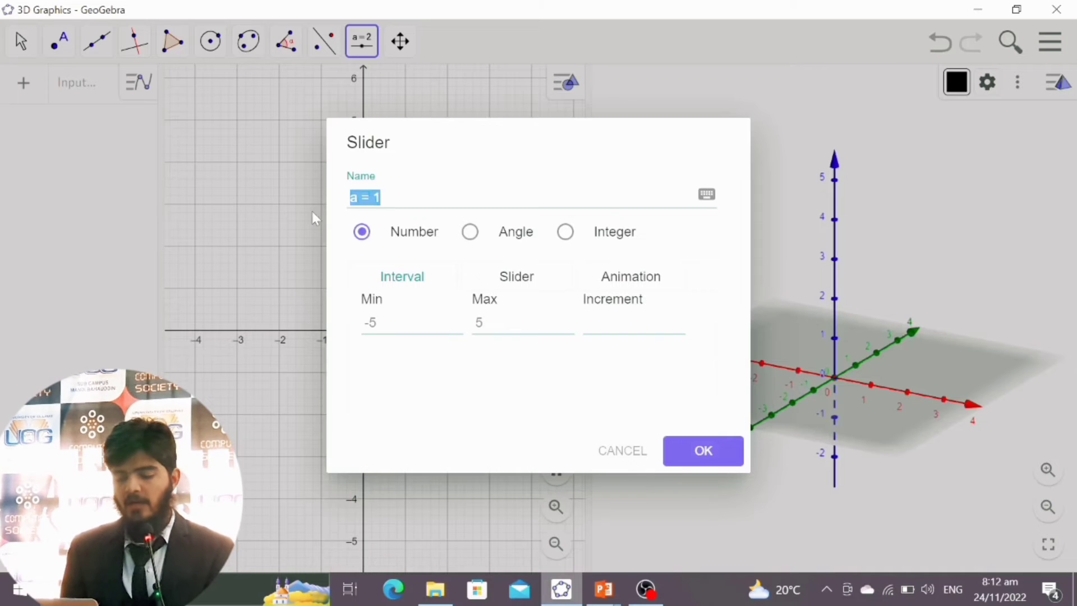
{"action": "type", "text": "r"}
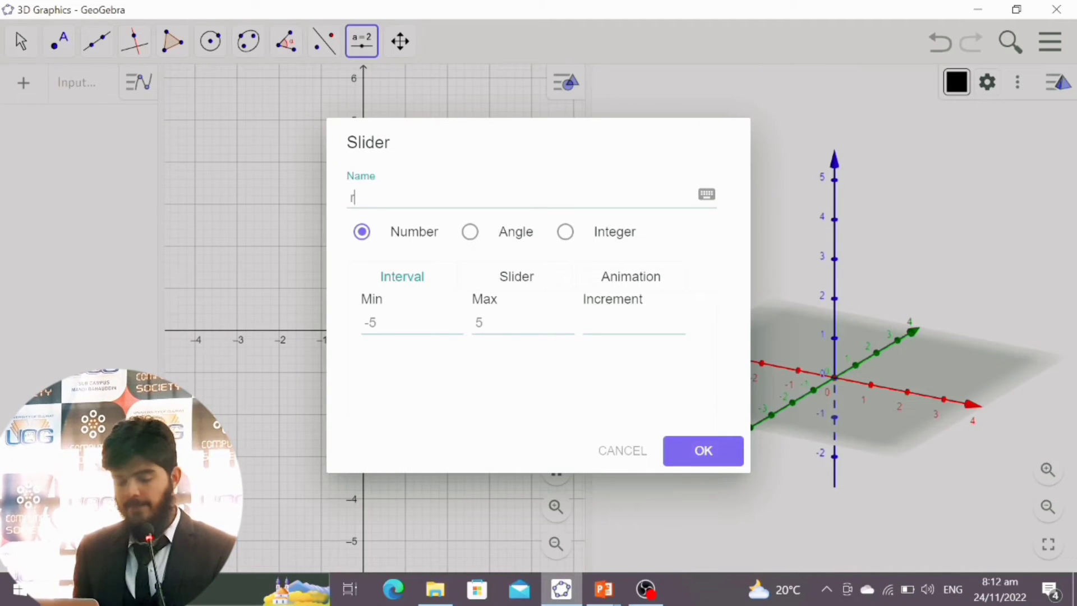
{"action": "left_click", "coordinate": [377, 322]}
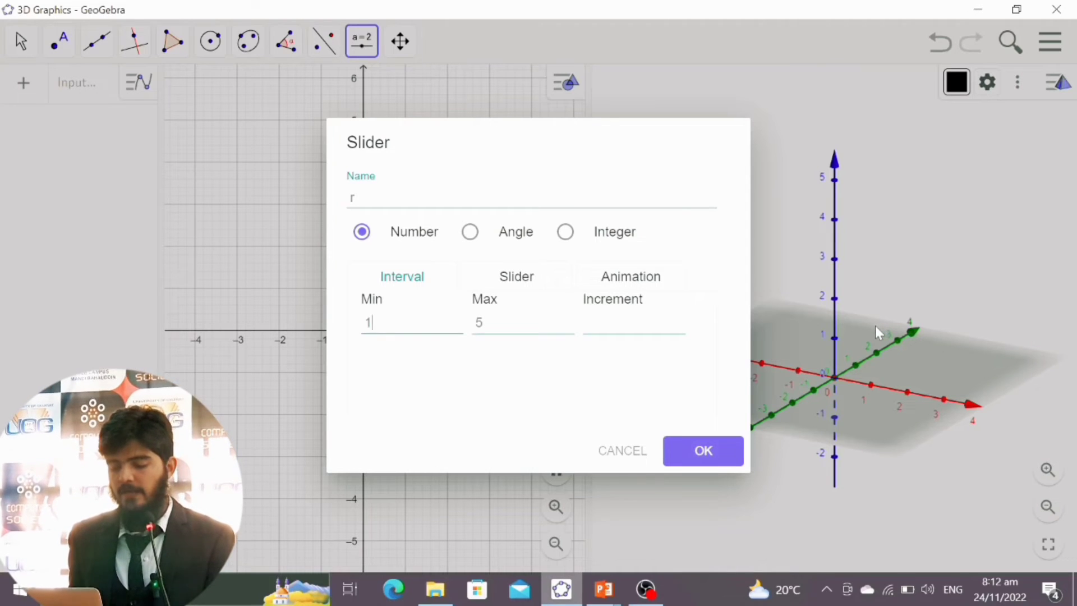
{"action": "key", "text": "Tab"}
{"action": "key", "text": "Tab"}
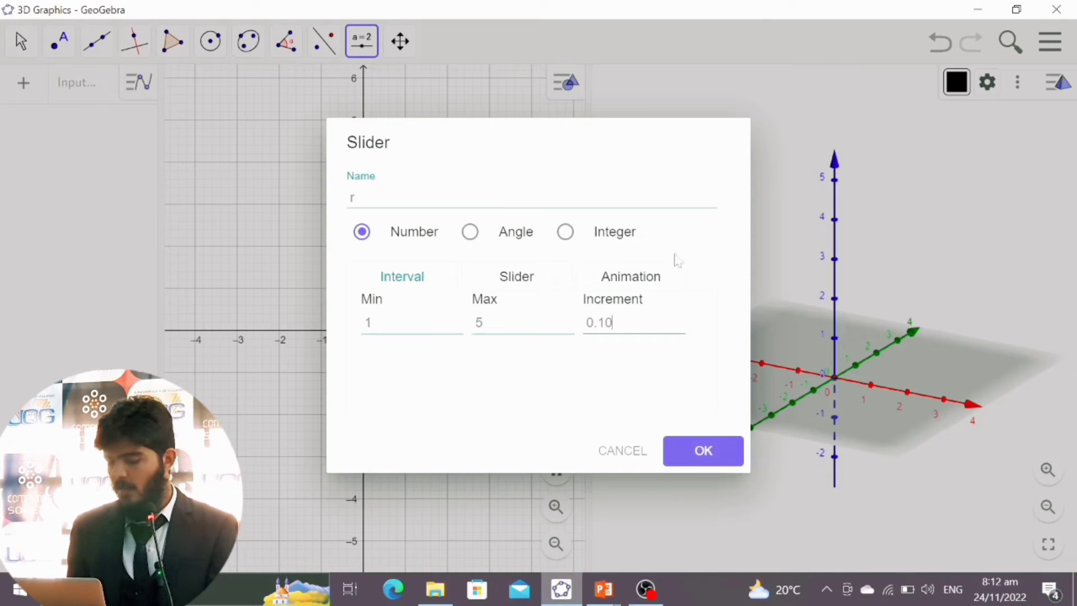
{"action": "left_click", "coordinate": [705, 450]}
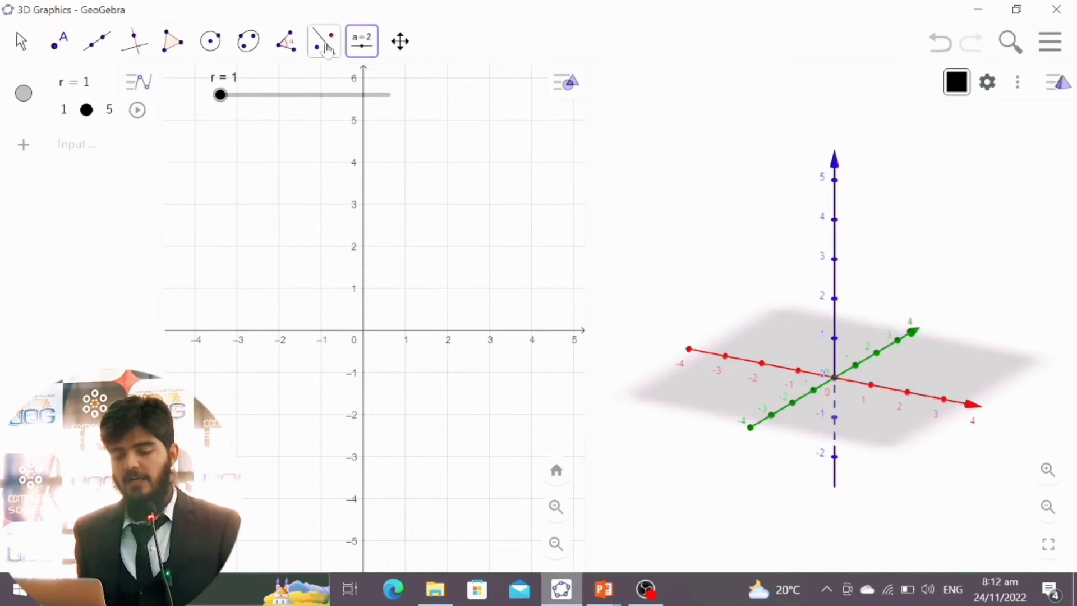
Create a second number slider h with minimum 1, maximum 5 and increment 0.10 in the 2D view
{"action": "left_click", "coordinate": [312, 192]}
{"action": "left_click_drag", "start_coordinate": [383, 197], "coordinate": [337, 194]}
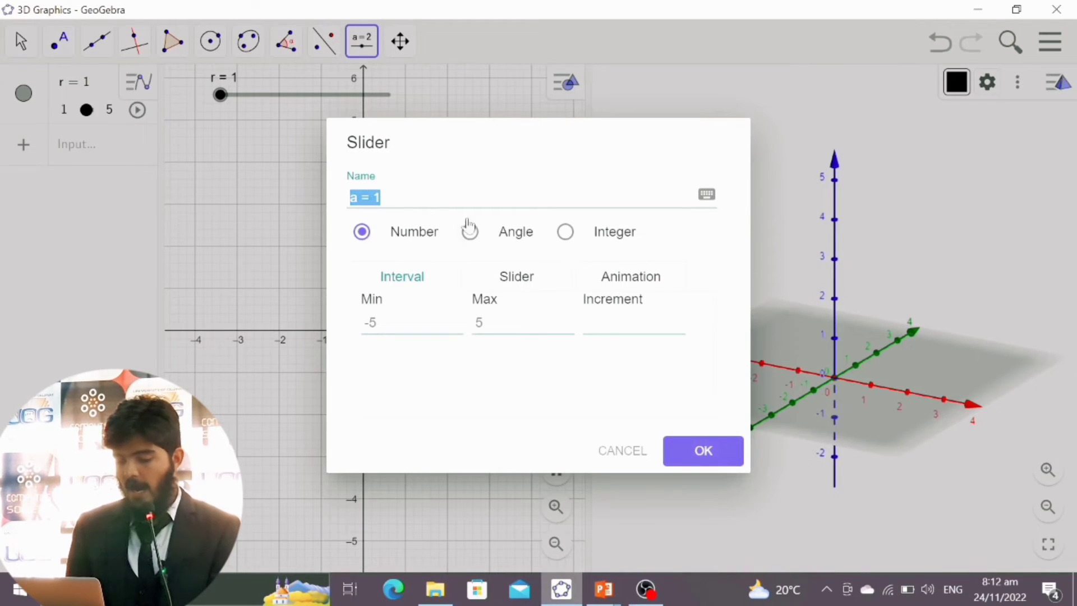
{"action": "type", "text": "h"}
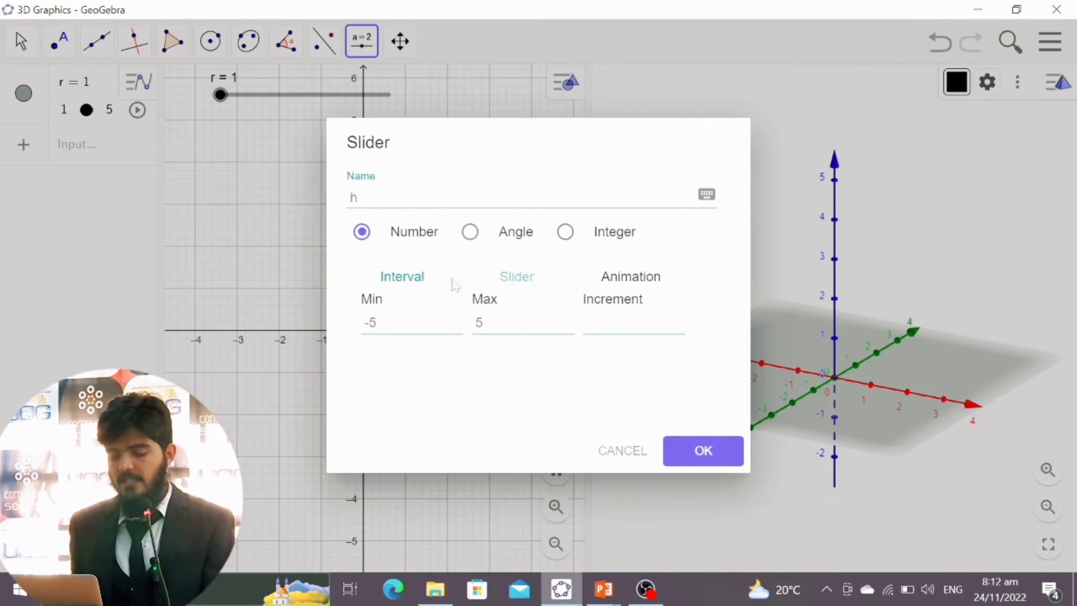
{"action": "left_click_drag", "start_coordinate": [380, 323], "coordinate": [331, 335]}
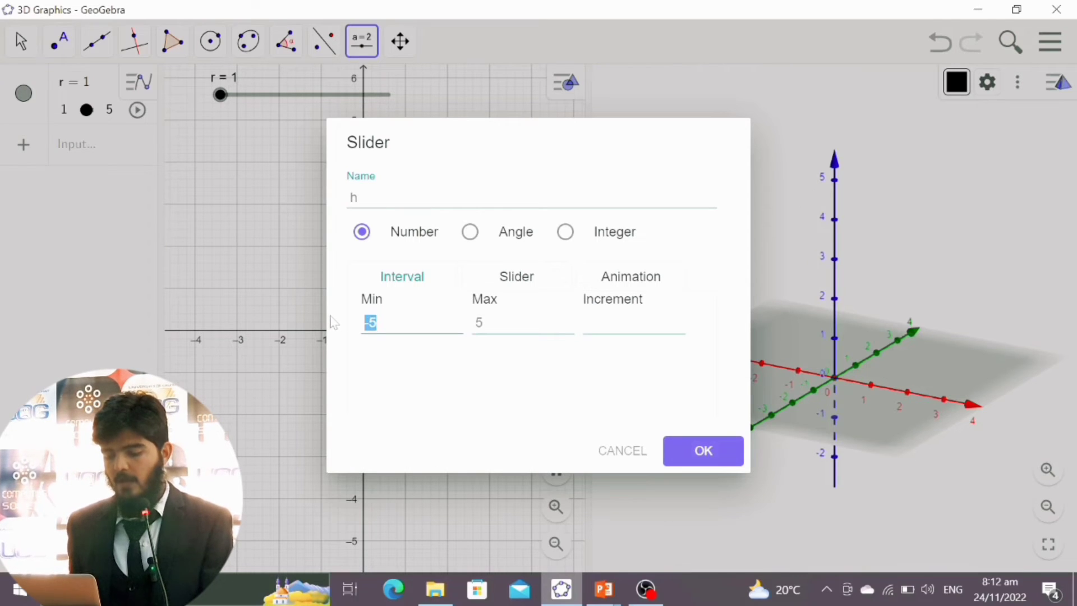
{"action": "type", "text": "1"}
{"action": "key", "text": "Tab"}
{"action": "key", "text": "Tab"}
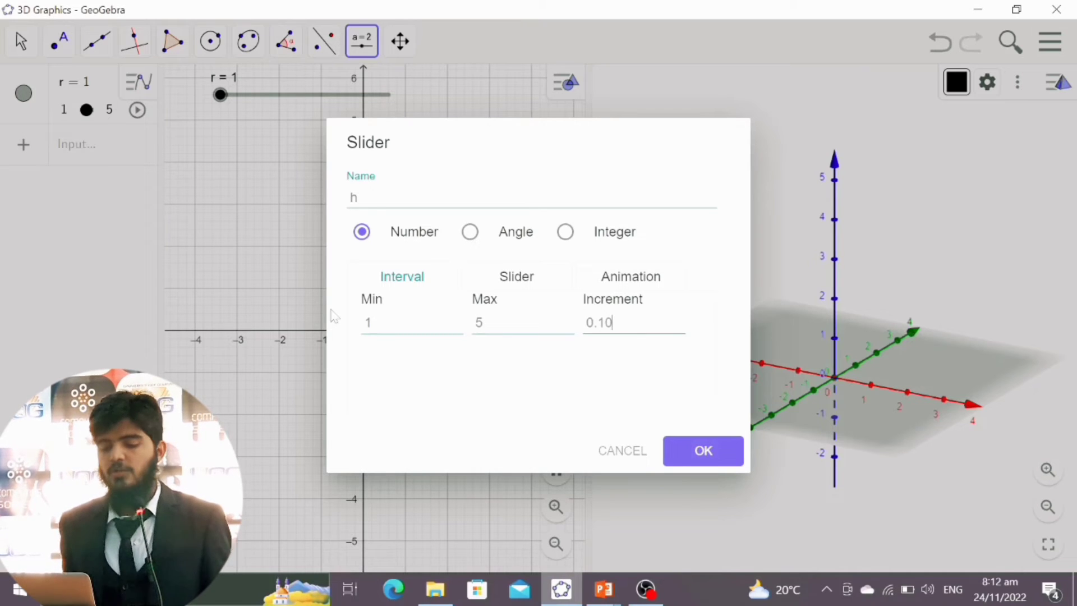
{"action": "type", "text": "0.10"}
{"action": "key", "text": "Return"}
Move the h slider so it sits directly beneath the r slider
{"action": "left_click", "coordinate": [34, 48]}
{"action": "left_click", "coordinate": [69, 110]}
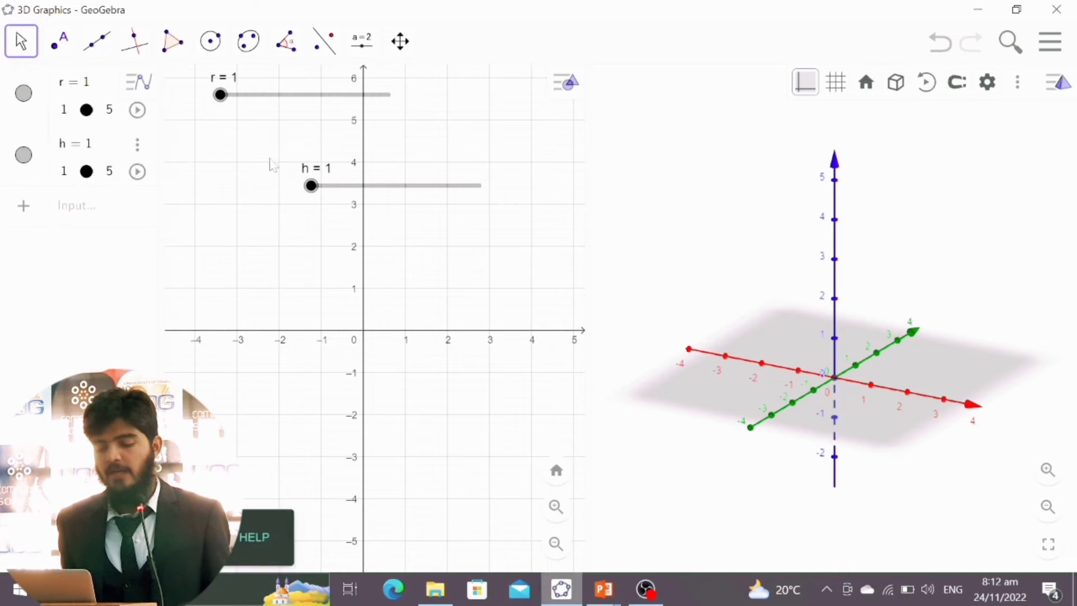
{"action": "left_click_drag", "start_coordinate": [339, 193], "coordinate": [254, 140]}
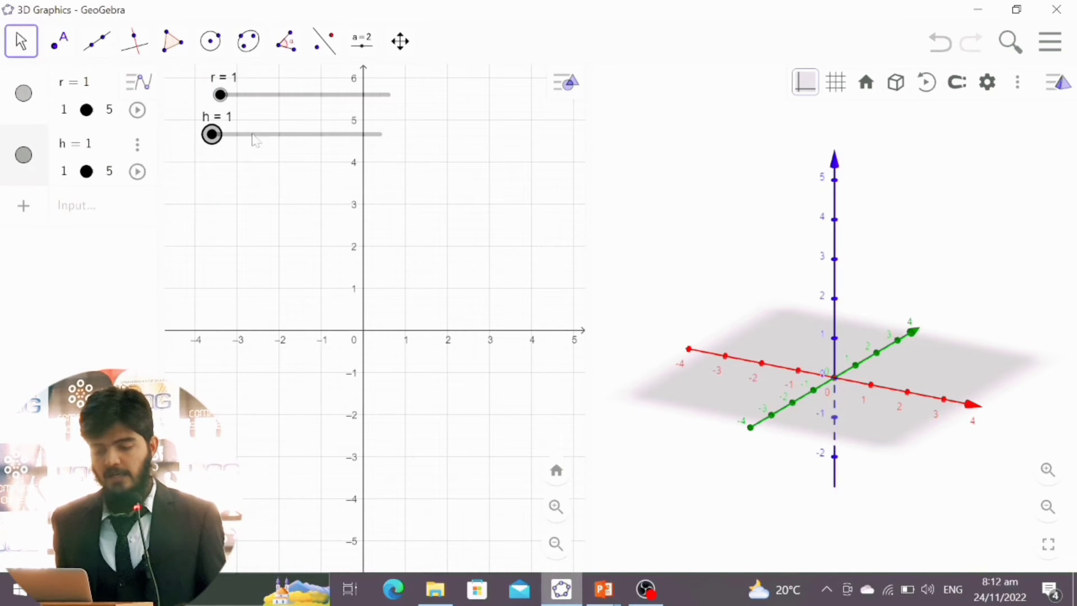
Draw a circle centred at the origin with radius r, and try the r slider, leaving it at 1
{"action": "left_click", "coordinate": [210, 40]}
{"action": "mouse_move", "coordinate": [264, 49]}
{"action": "mouse_move", "coordinate": [211, 41]}
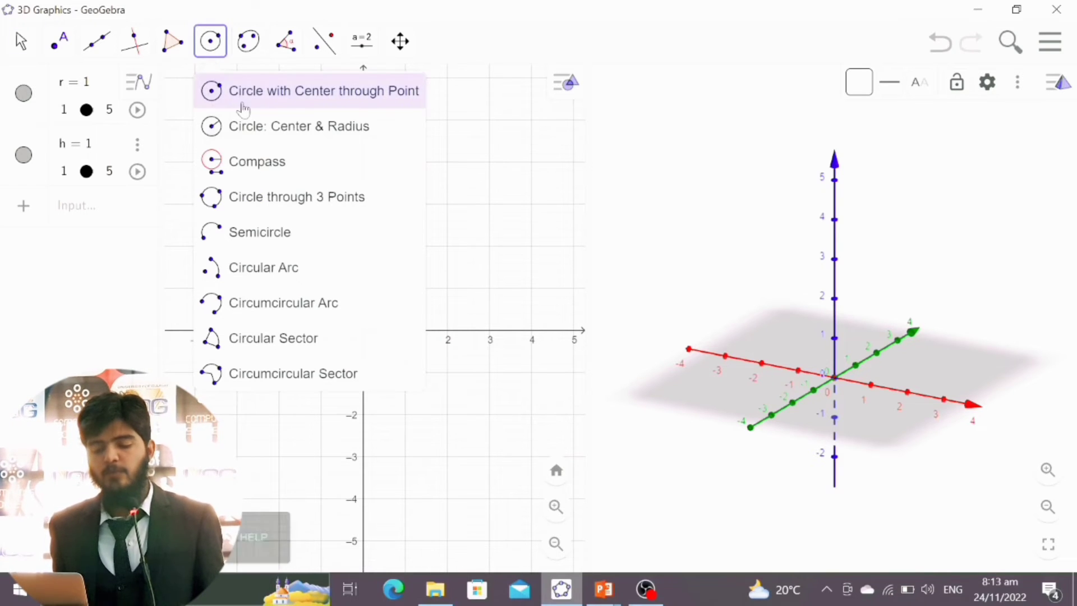
{"action": "left_click", "coordinate": [245, 135]}
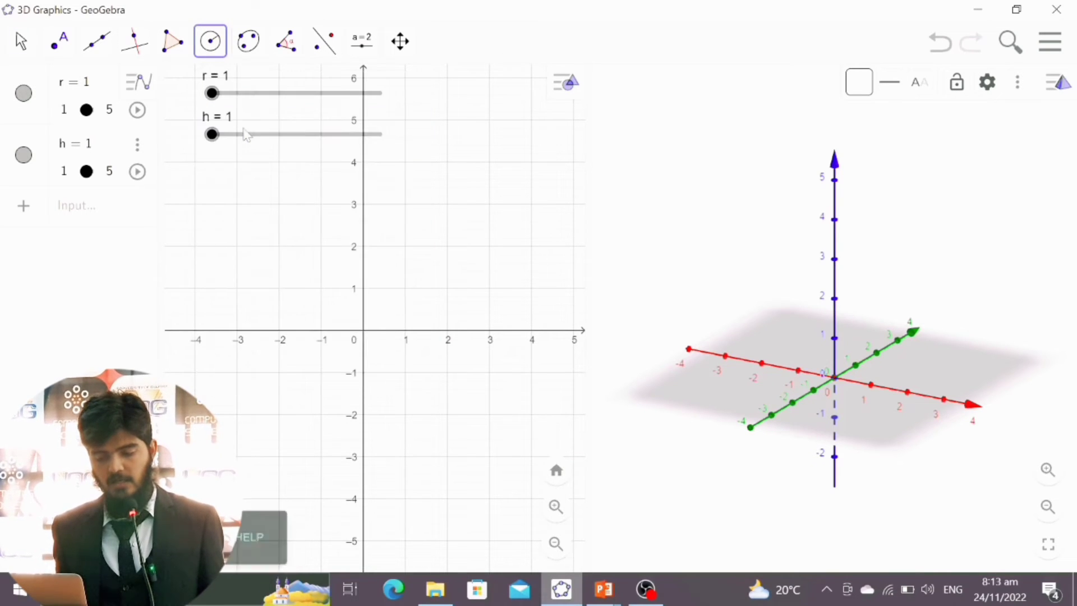
{"action": "mouse_move", "coordinate": [210, 41]}
{"action": "left_click", "coordinate": [238, 104]}
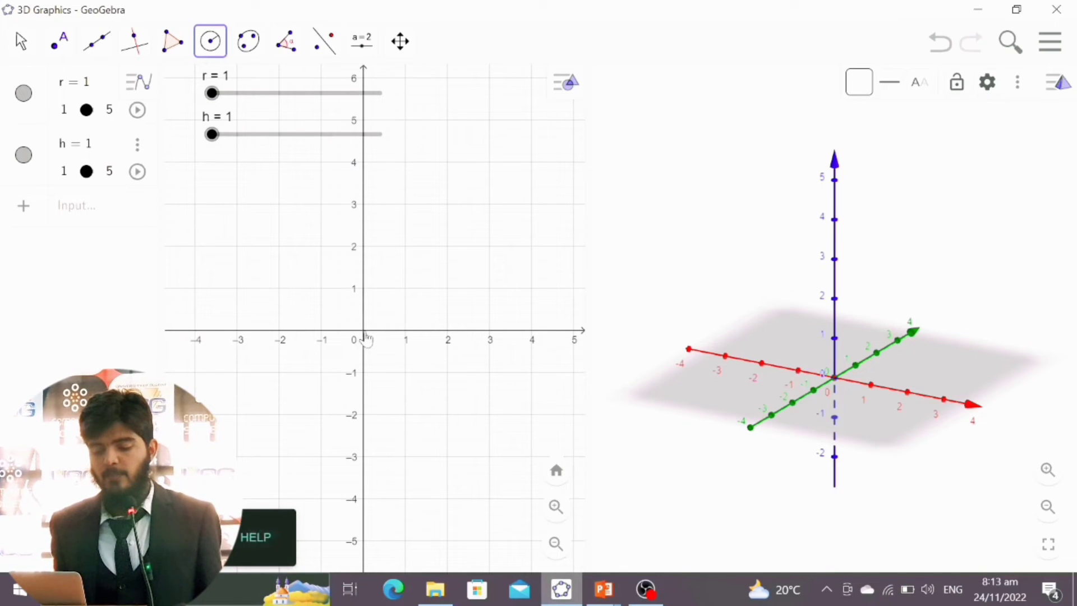
{"action": "left_click", "coordinate": [365, 336]}
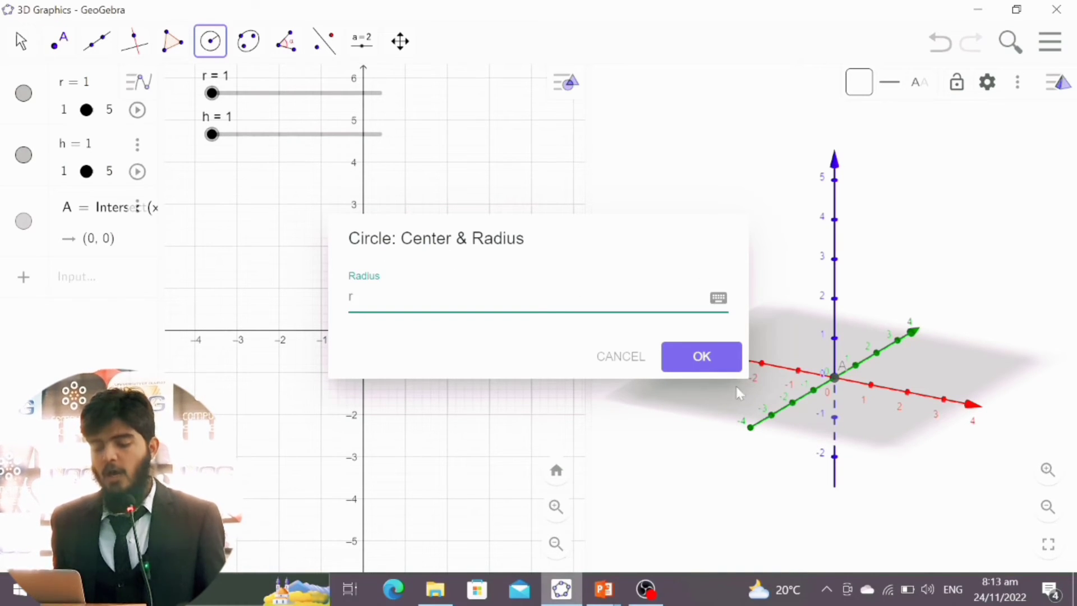
{"action": "left_click", "coordinate": [712, 370]}
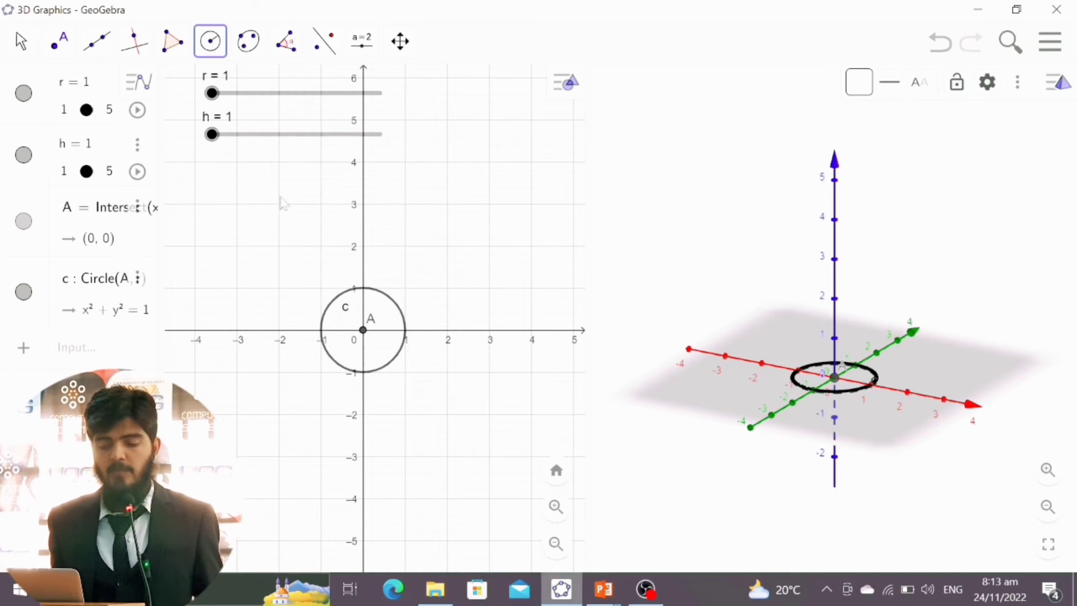
{"action": "key", "text": "Escape"}
{"action": "left_click_drag", "start_coordinate": [211, 100], "coordinate": [157, 105]}
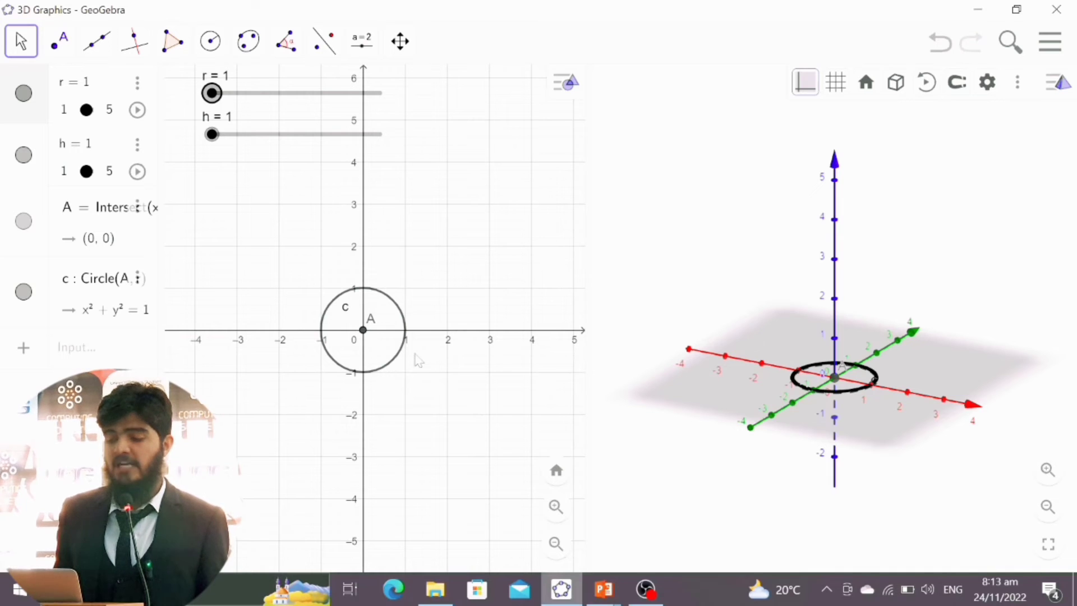
Extrude the circle into a cylinder with altitude h in the 3D view
{"action": "left_click", "coordinate": [637, 215]}
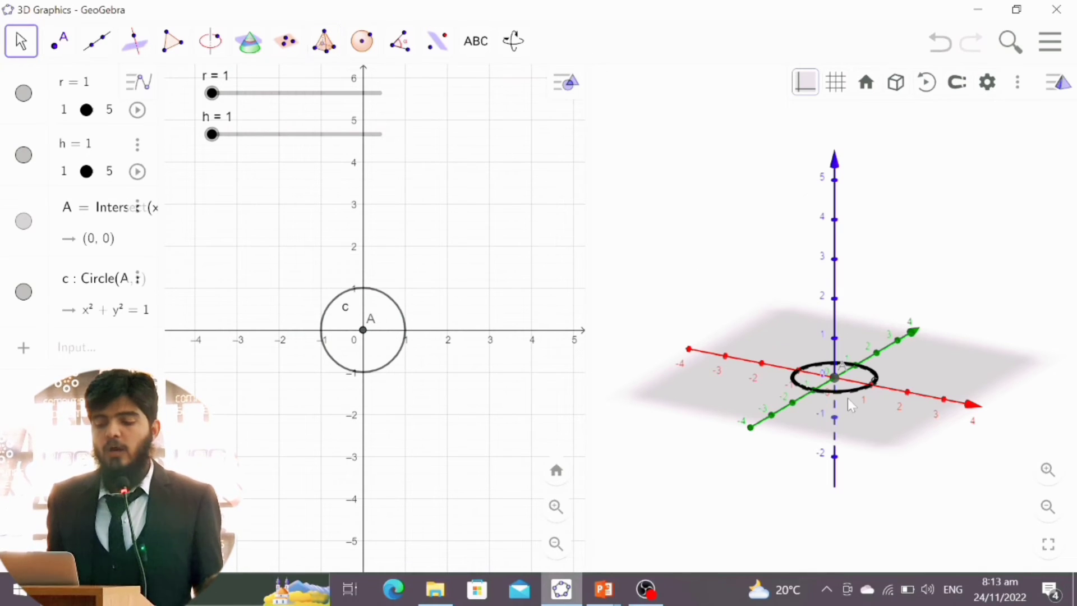
{"action": "left_click", "coordinate": [324, 41]}
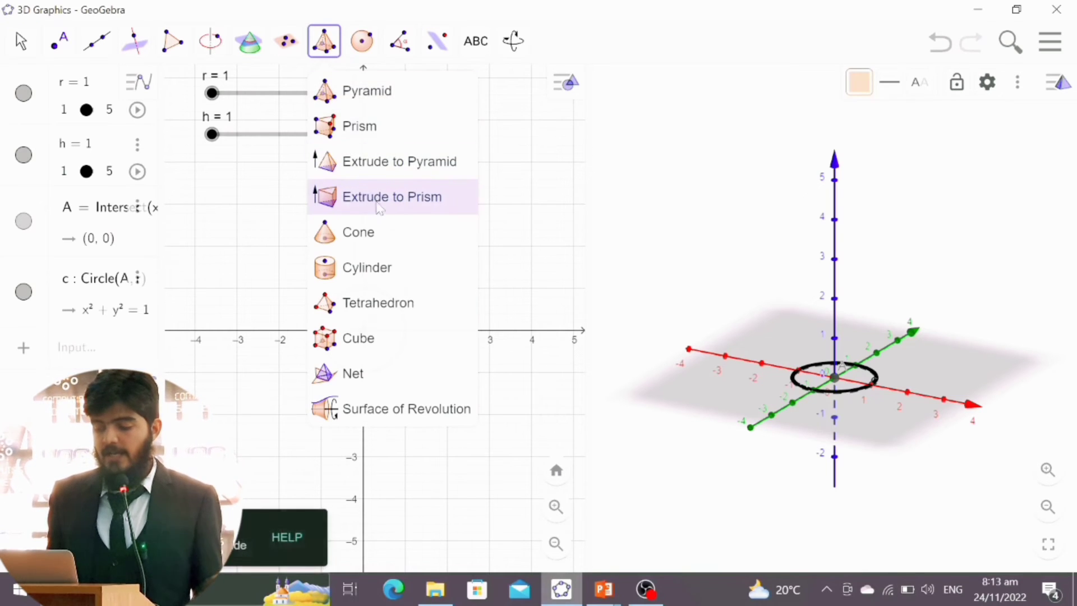
{"action": "left_click", "coordinate": [375, 196]}
{"action": "left_click", "coordinate": [834, 395]}
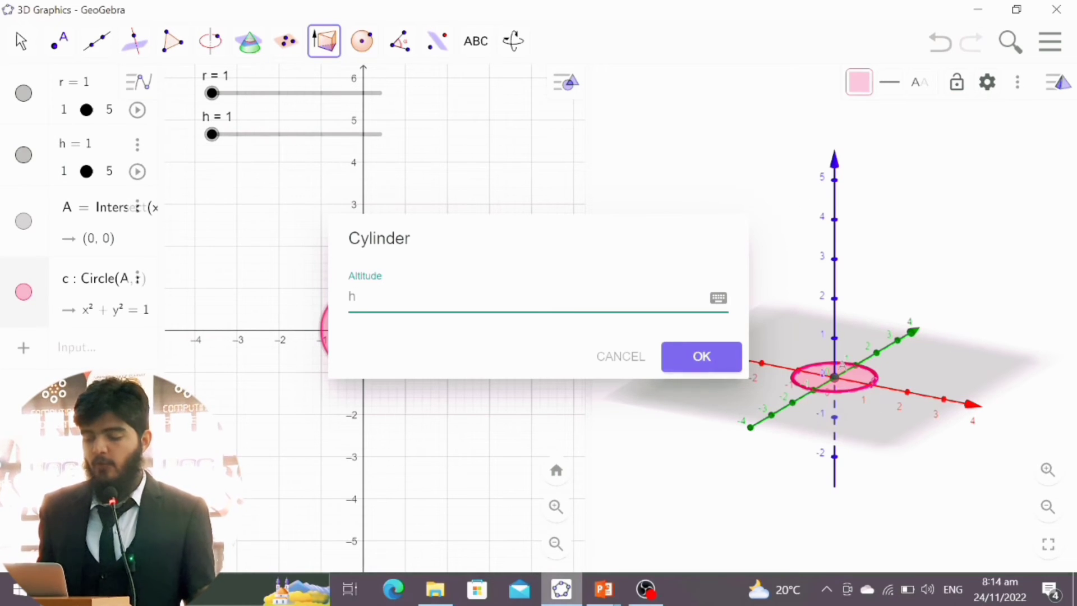
{"action": "left_click", "coordinate": [708, 361]}
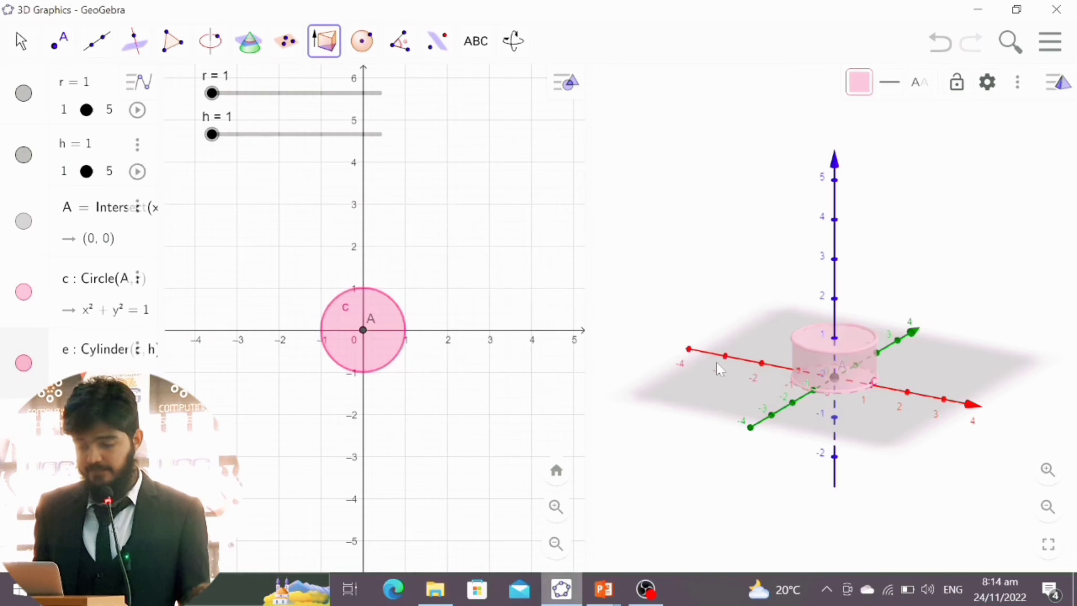
Shrink the 2D view to widen the 3D view, and start animating both the r and h sliders
{"action": "left_click", "coordinate": [530, 277]}
{"action": "left_click_drag", "start_coordinate": [589, 275], "coordinate": [550, 281]}
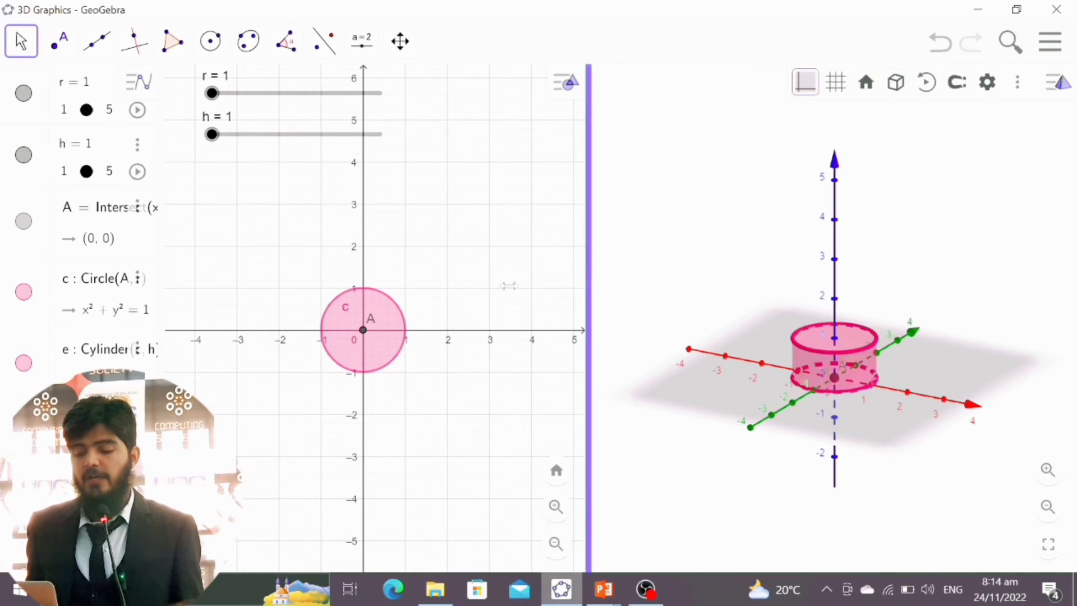
{"action": "left_click_drag", "start_coordinate": [299, 287], "coordinate": [234, 283]}
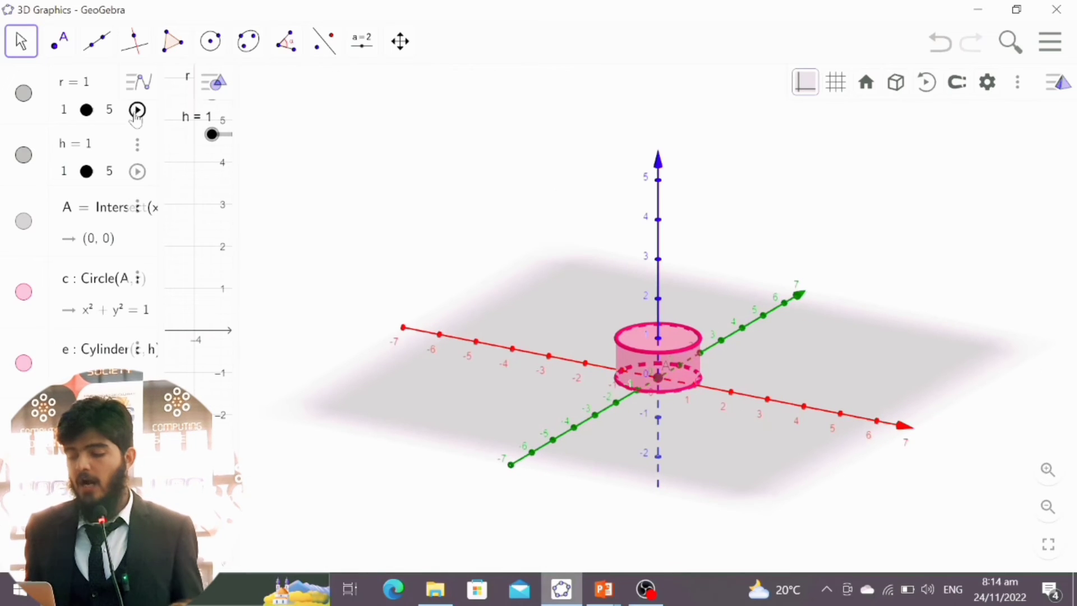
{"action": "left_click", "coordinate": [137, 110]}
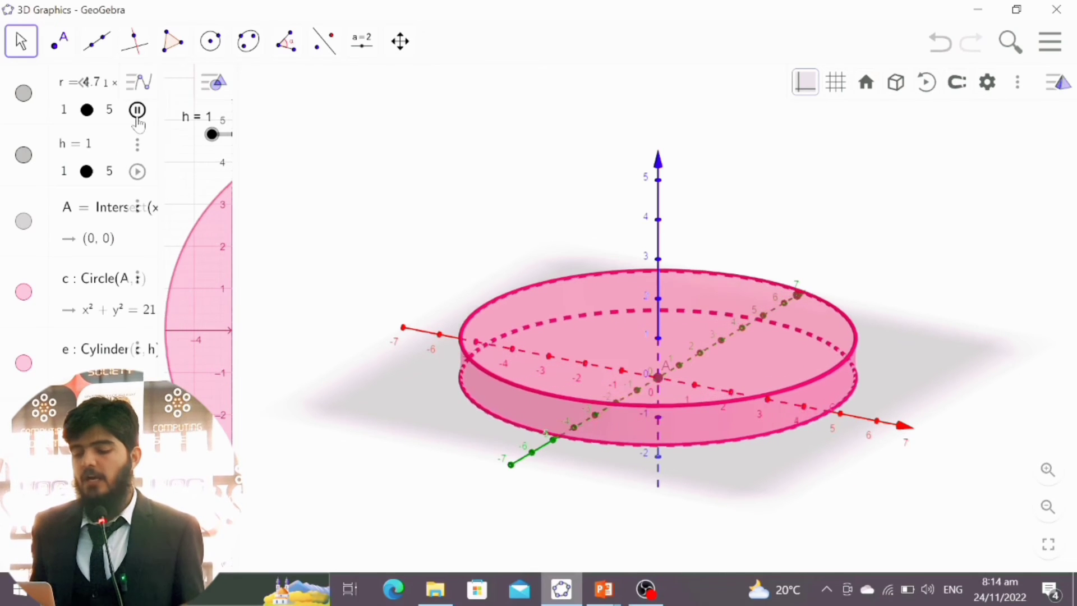
{"action": "left_click", "coordinate": [138, 172]}
Start automatic rotation of the 3D view, orbit the cylinder by hand, and vary the rotation speed to -10 and 10
{"action": "left_click", "coordinate": [928, 85]}
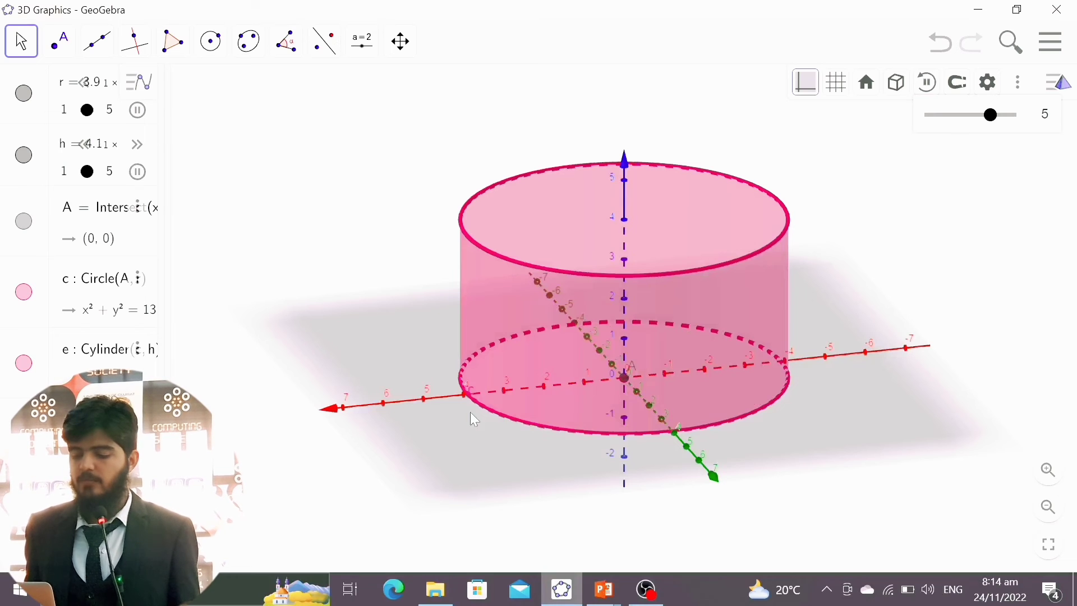
{"action": "left_click_drag", "start_coordinate": [471, 416], "coordinate": [291, 215]}
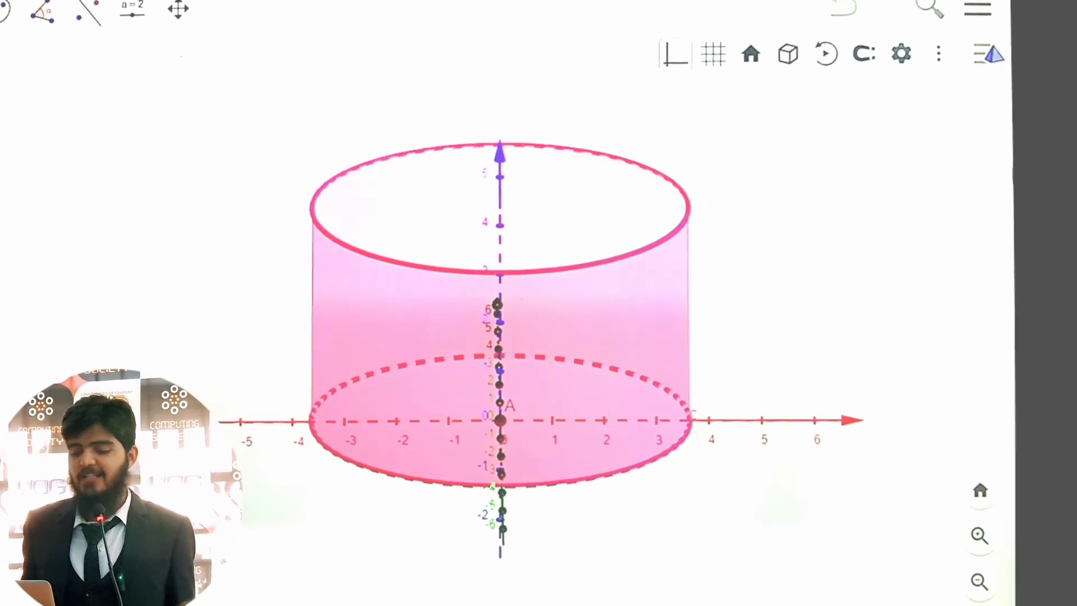
{"action": "left_click", "coordinate": [838, 60]}
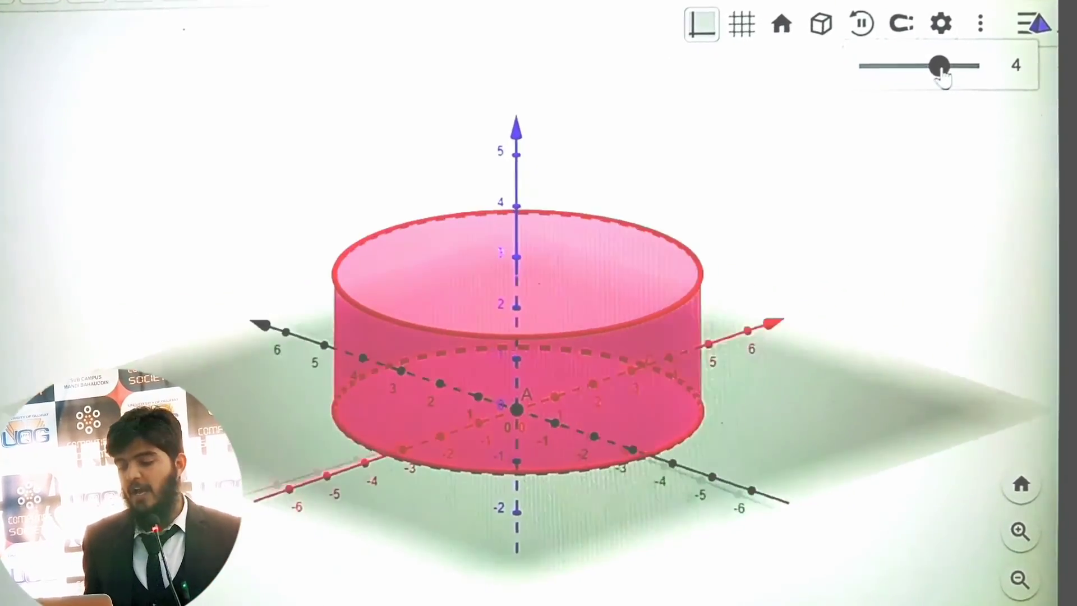
{"action": "left_click_drag", "start_coordinate": [948, 91], "coordinate": [853, 82]}
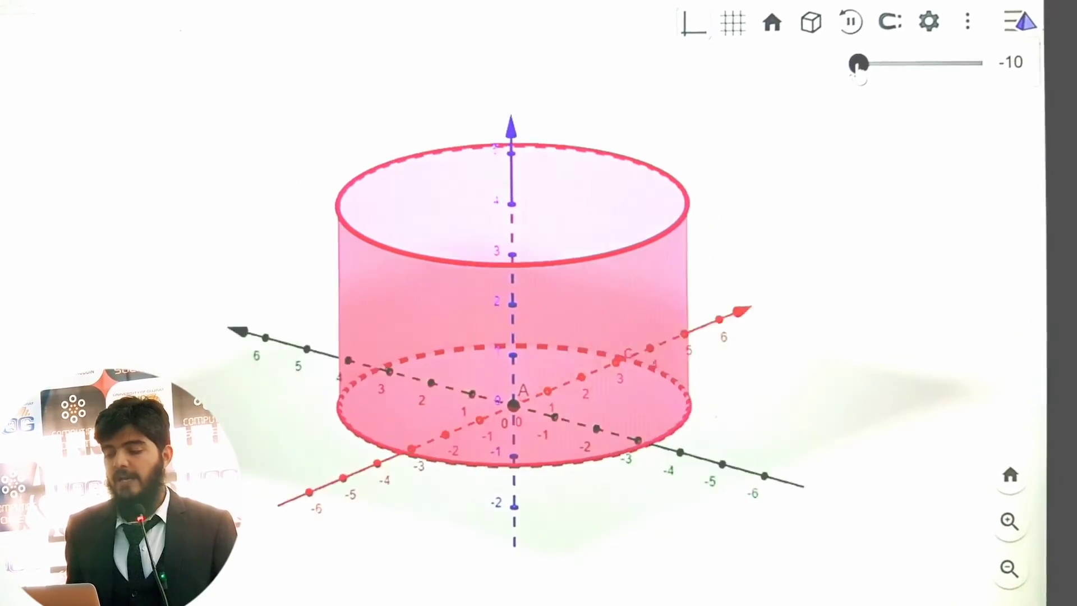
{"action": "left_click_drag", "start_coordinate": [840, 65], "coordinate": [848, 69]}
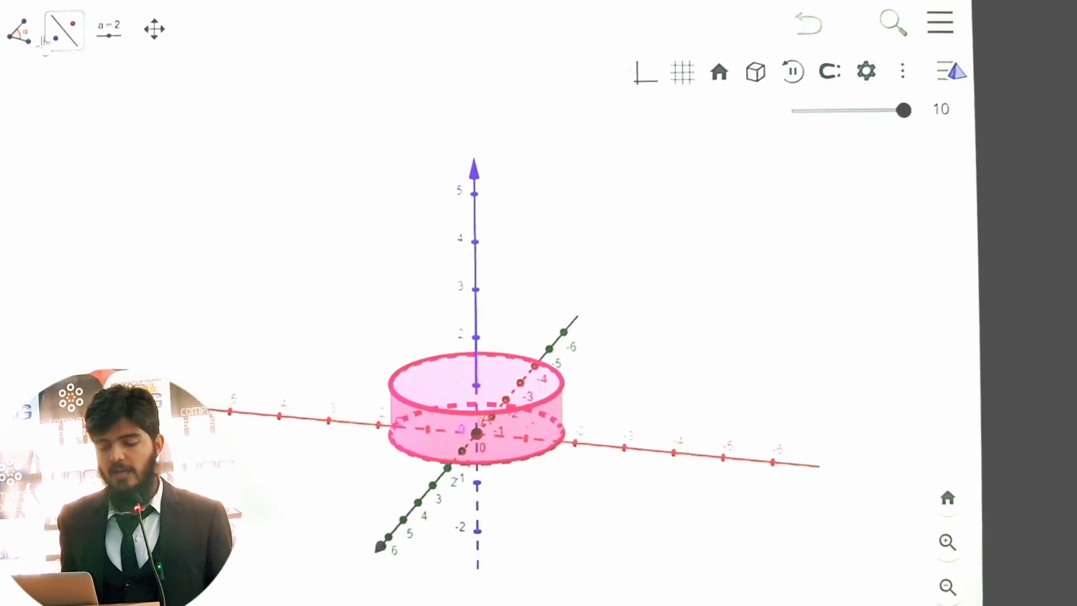
Measure the animated cylinder's volume with the Volume tool in the 3D view
{"action": "left_click", "coordinate": [95, 67]}
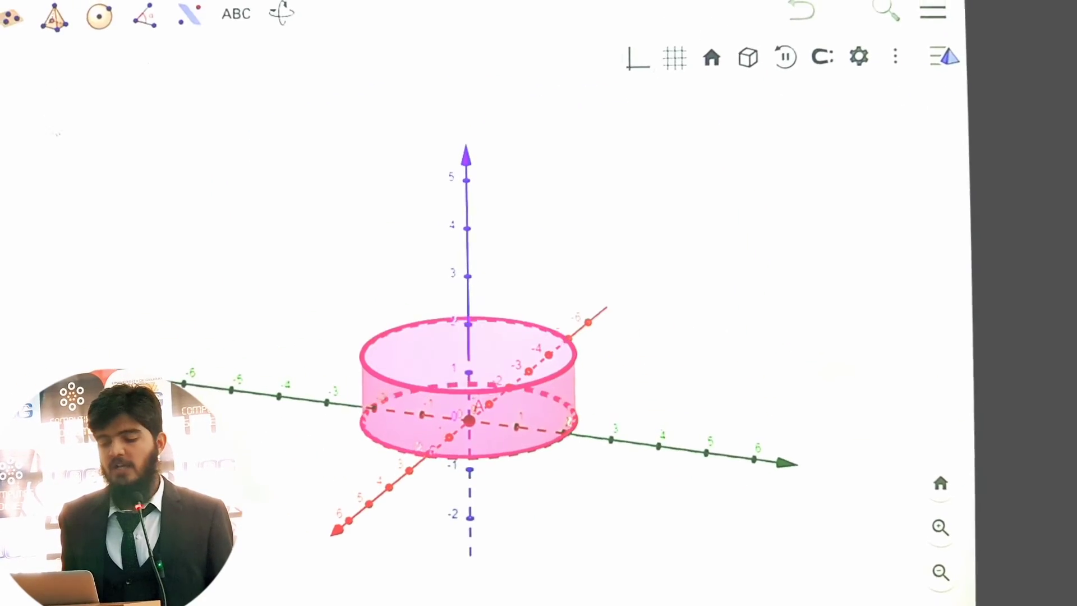
{"action": "left_click", "coordinate": [144, 23]}
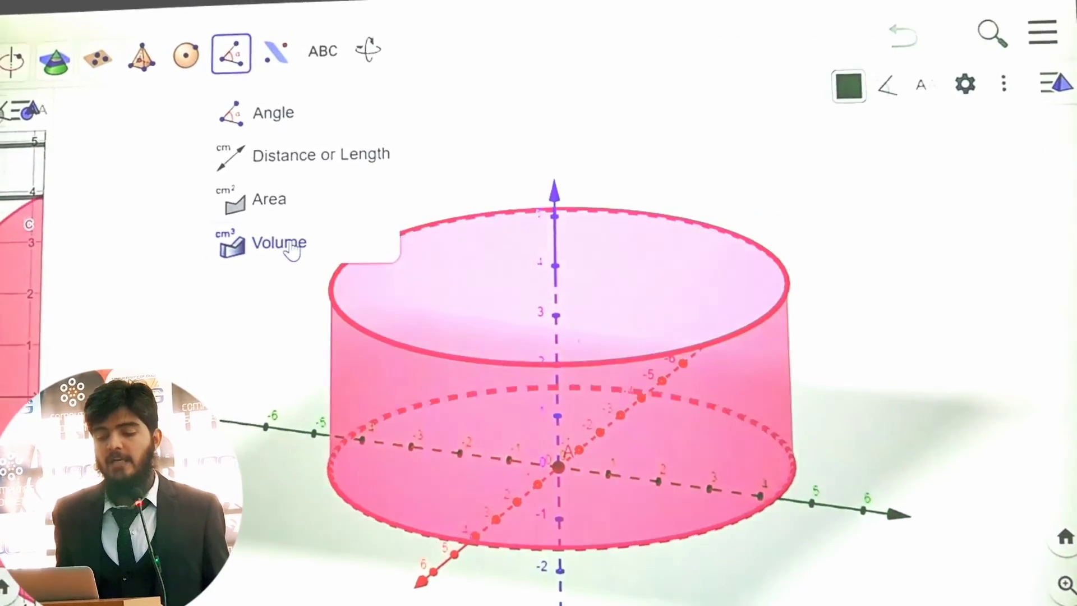
{"action": "left_click", "coordinate": [288, 247]}
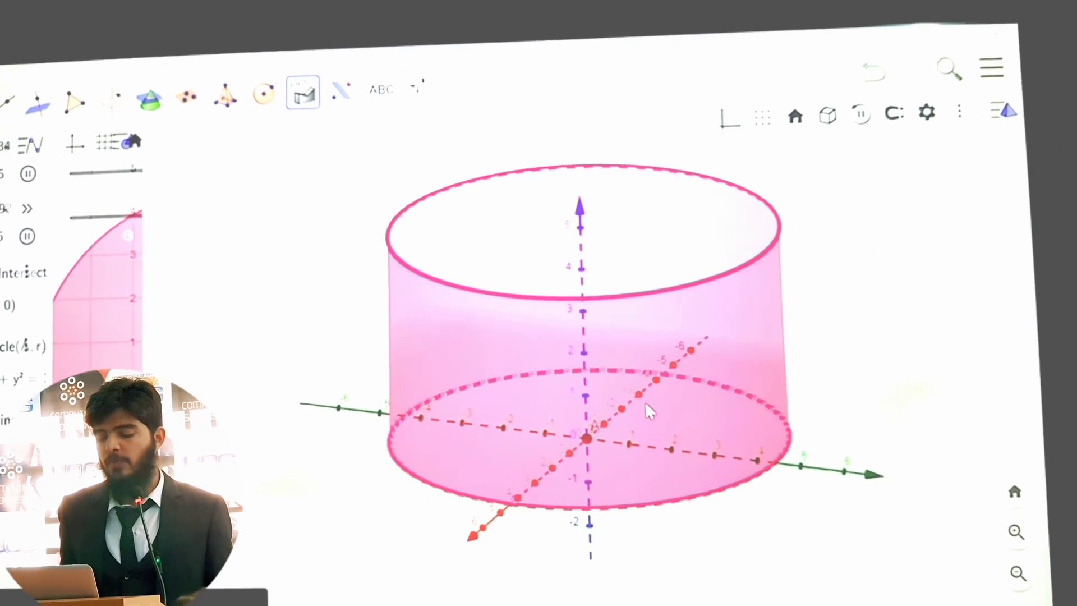
{"action": "left_click", "coordinate": [662, 403]}
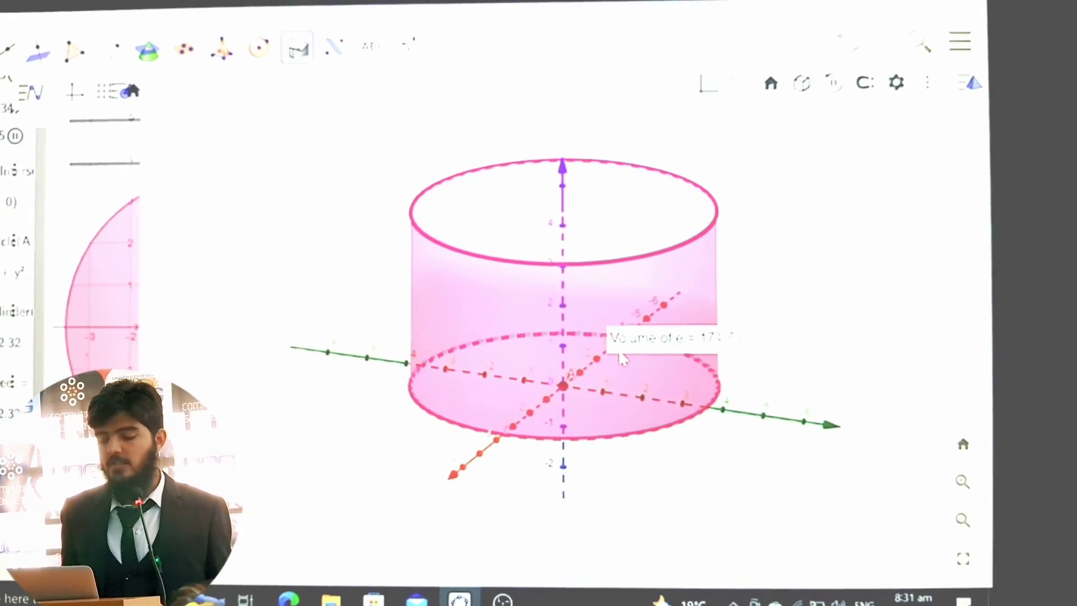